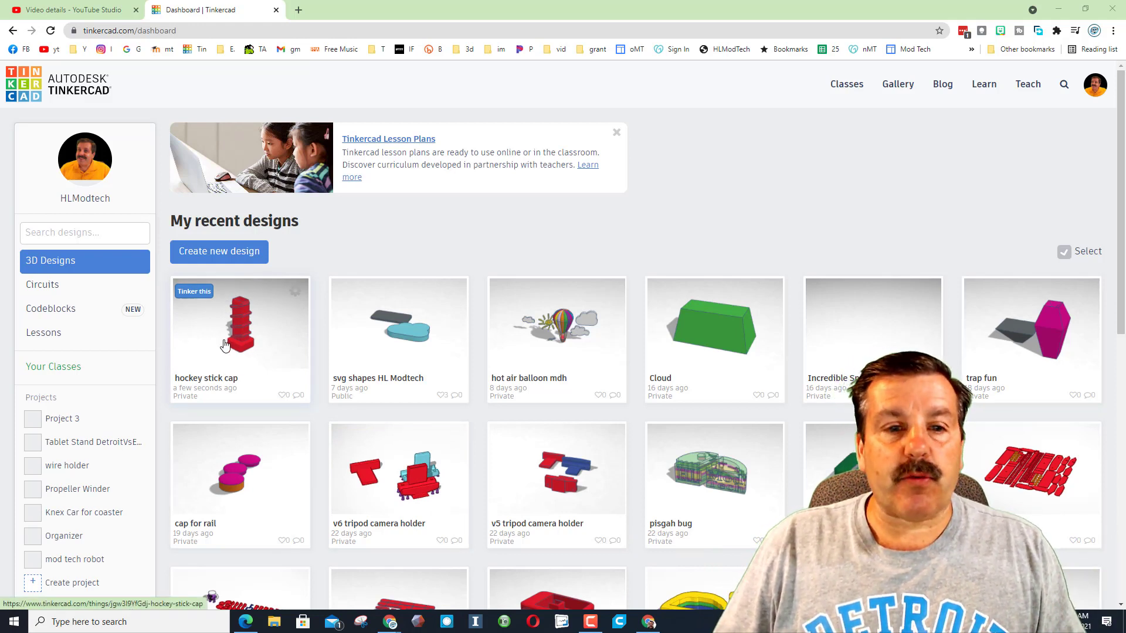
Make a copy of the hockey stick cap design and delete the large transparent hole box around the model.
click(295, 292)
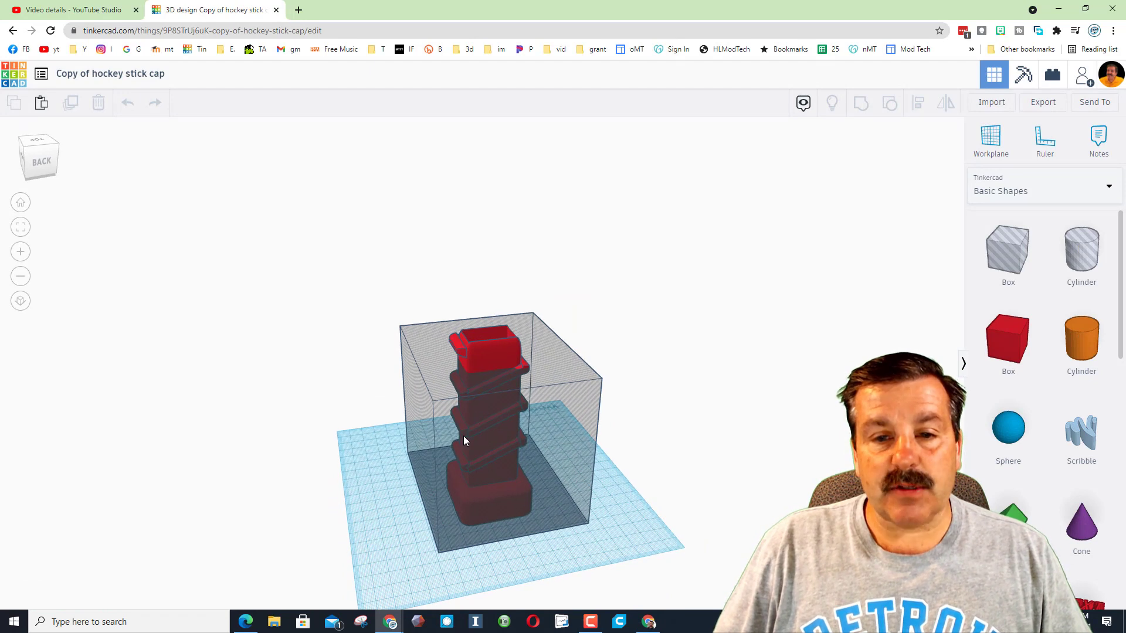
click(572, 445)
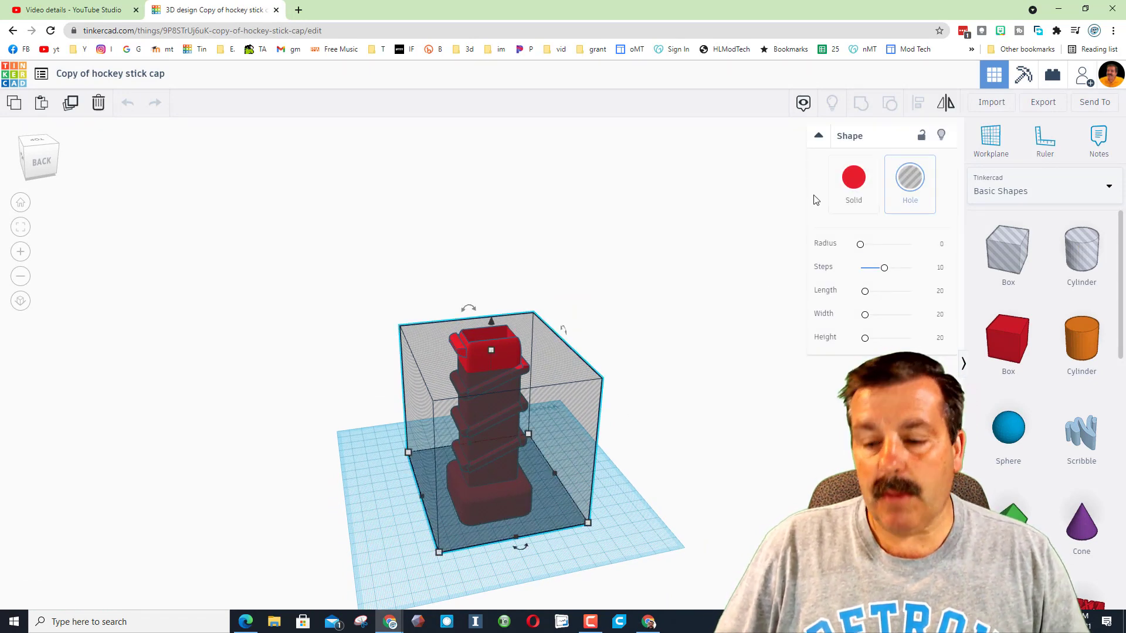
key(Delete)
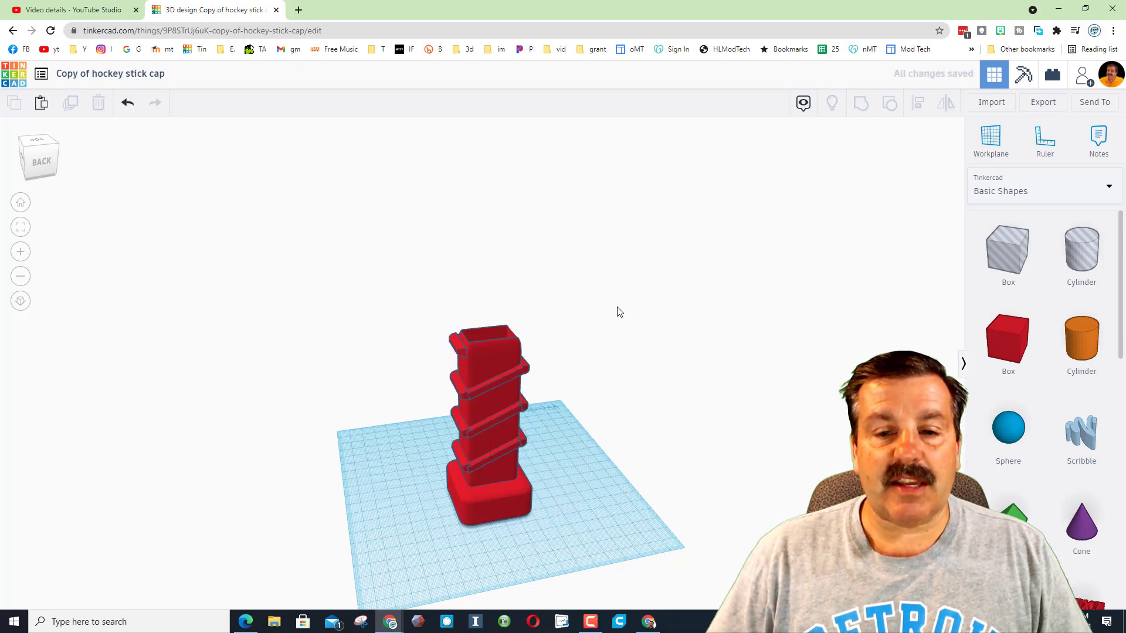
Ungroup the red hockey stick cap to separate its outermost group.
right_drag(617, 312, 467, 505)
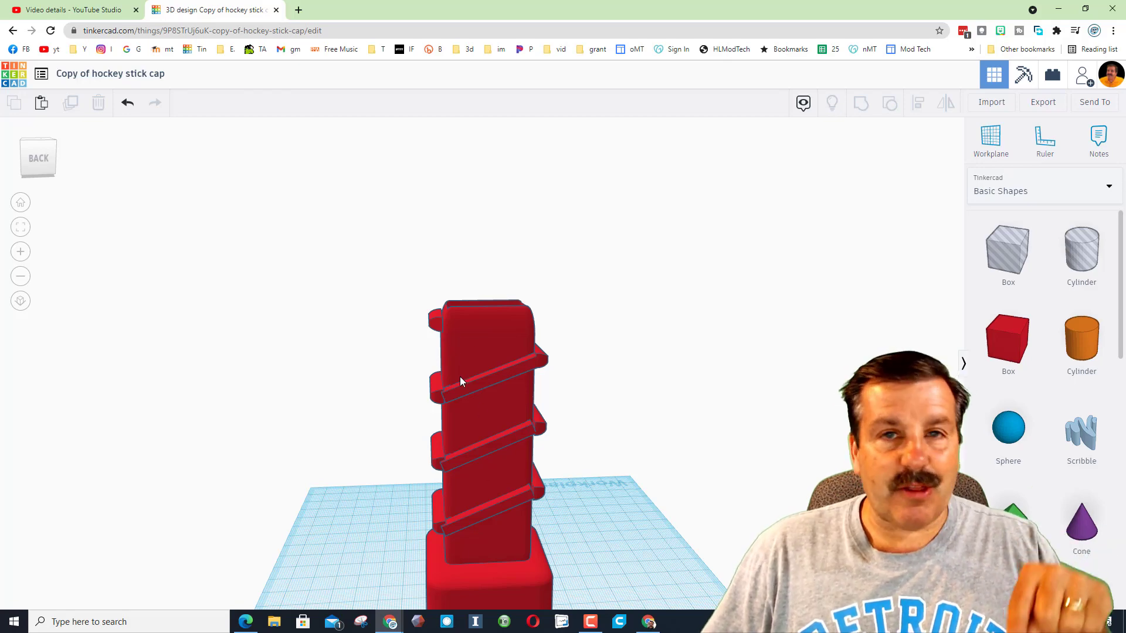
right_drag(468, 390, 510, 387)
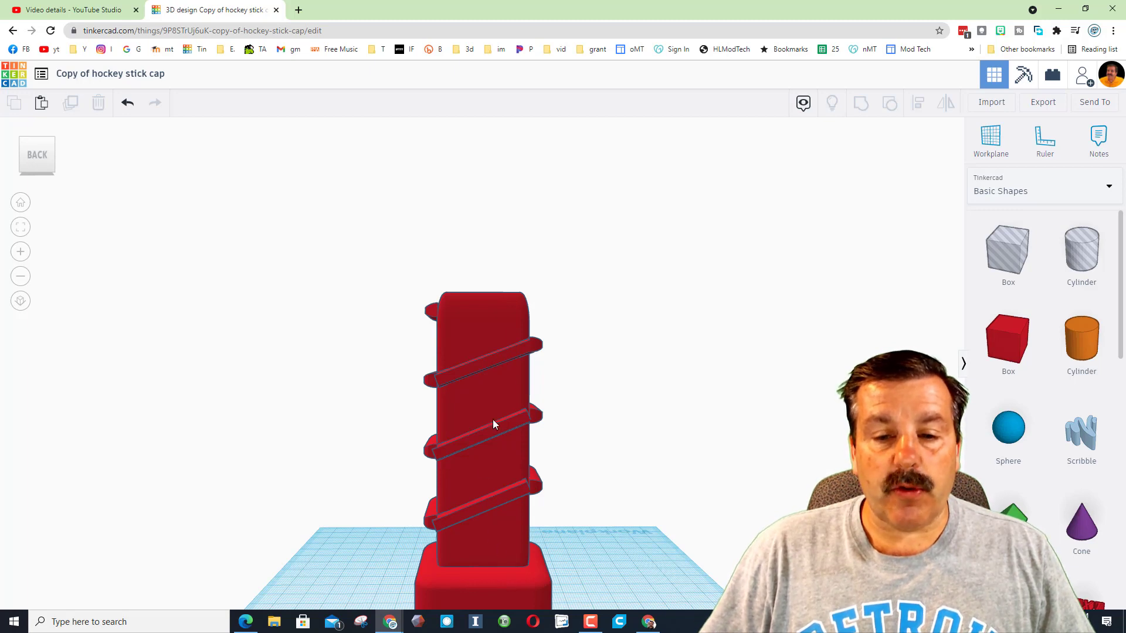
click(494, 403)
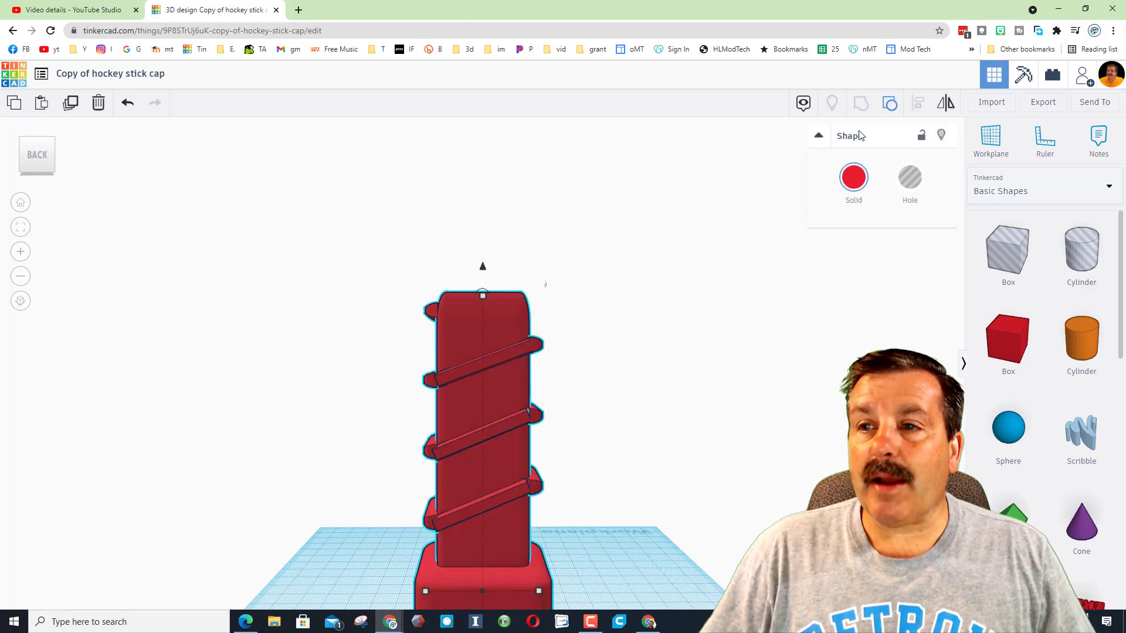
click(889, 103)
click(588, 337)
right_drag(561, 344, 484, 340)
right_drag(741, 285, 755, 190)
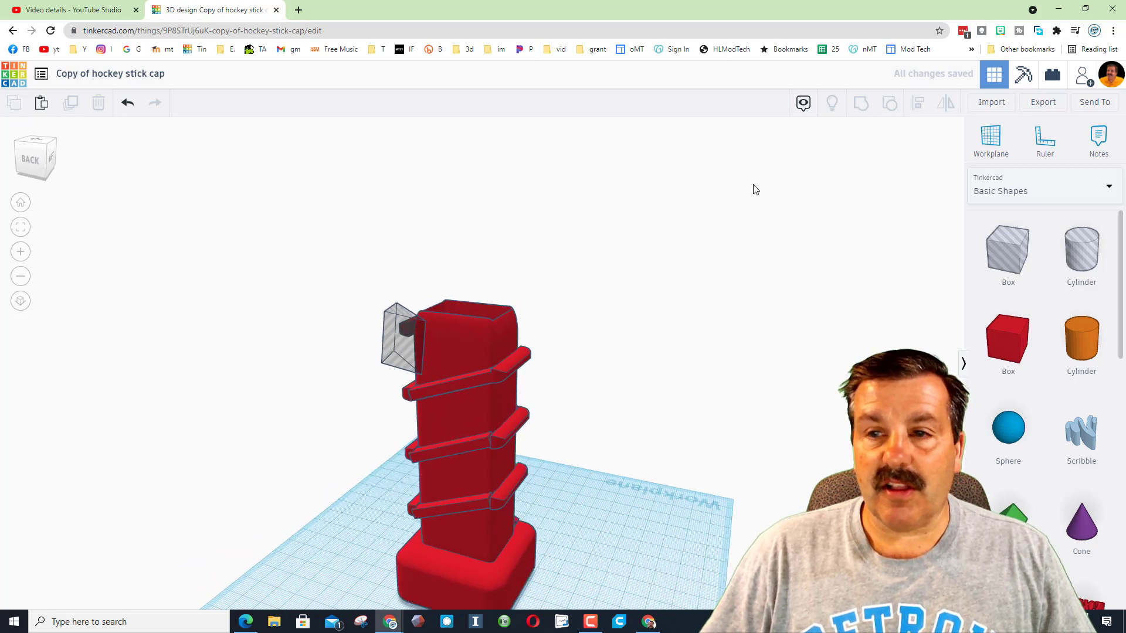
Ungroup the remaining cap body one more level to release the hollow hole sleeve around it.
click(490, 335)
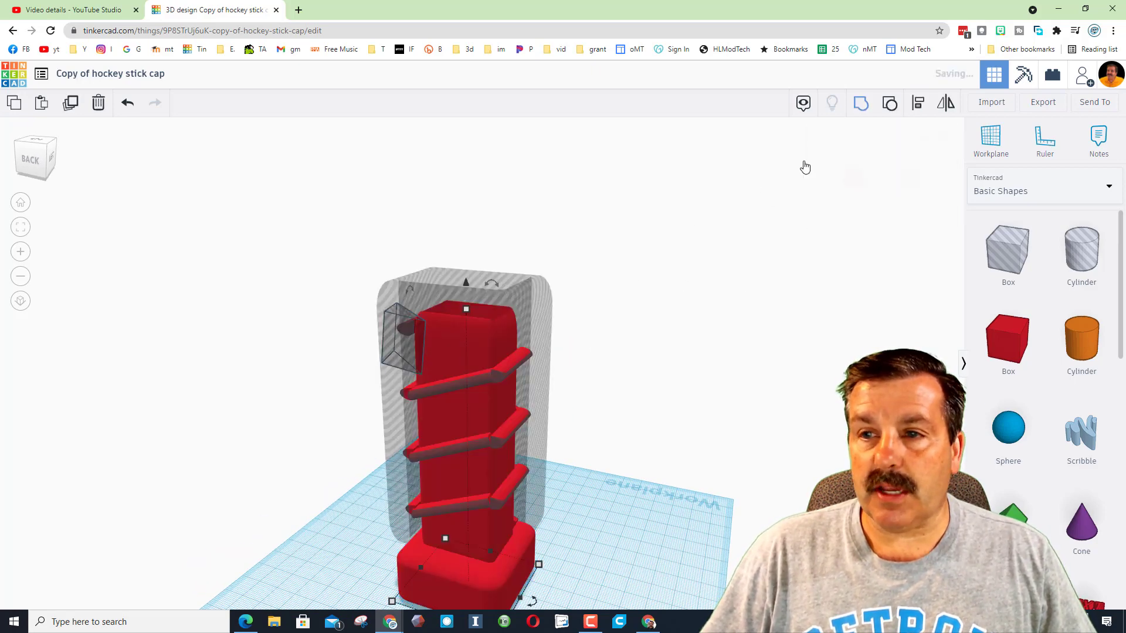
key(ctrl+z)
click(485, 581)
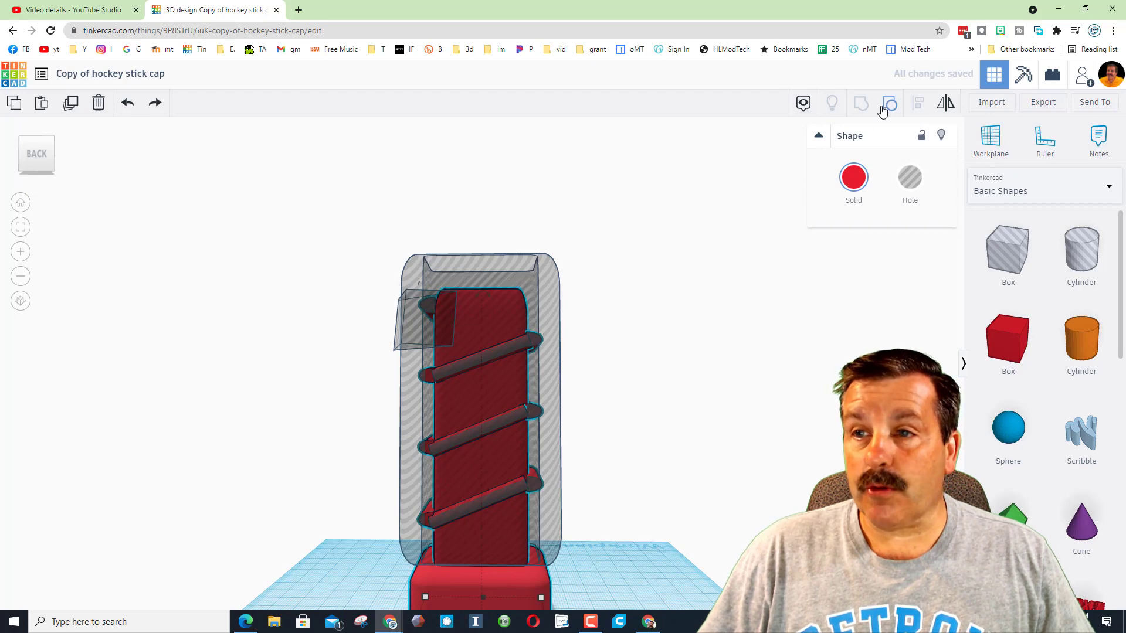
right_drag(596, 227, 626, 245)
Delete the hollow hole sleeve around the cap and the small hole shape at its upper corner.
click(557, 308)
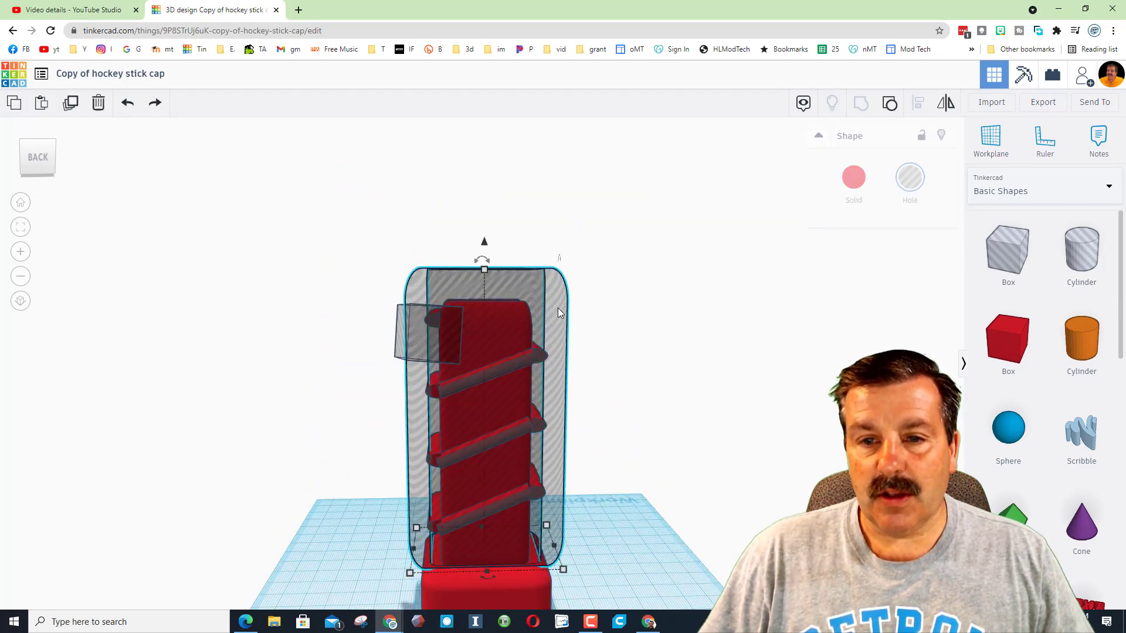
key(Delete)
click(423, 351)
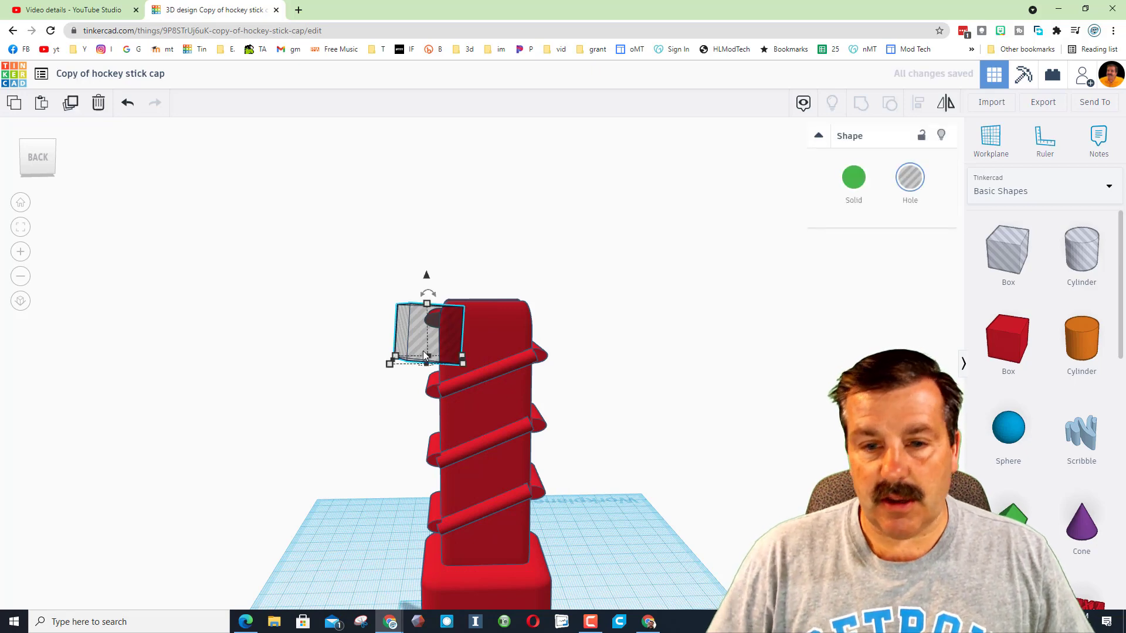
key(Delete)
Ungroup the remaining red cap body into its separate base, tube, ribs and inner hole.
click(526, 322)
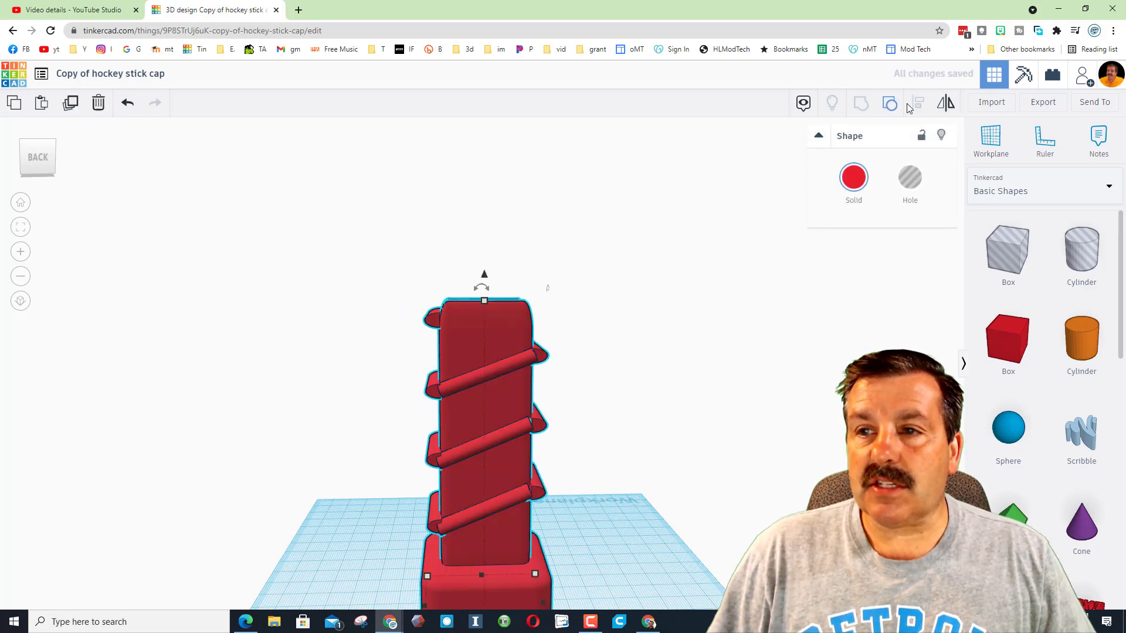
click(890, 103)
right_drag(484, 409, 487, 286)
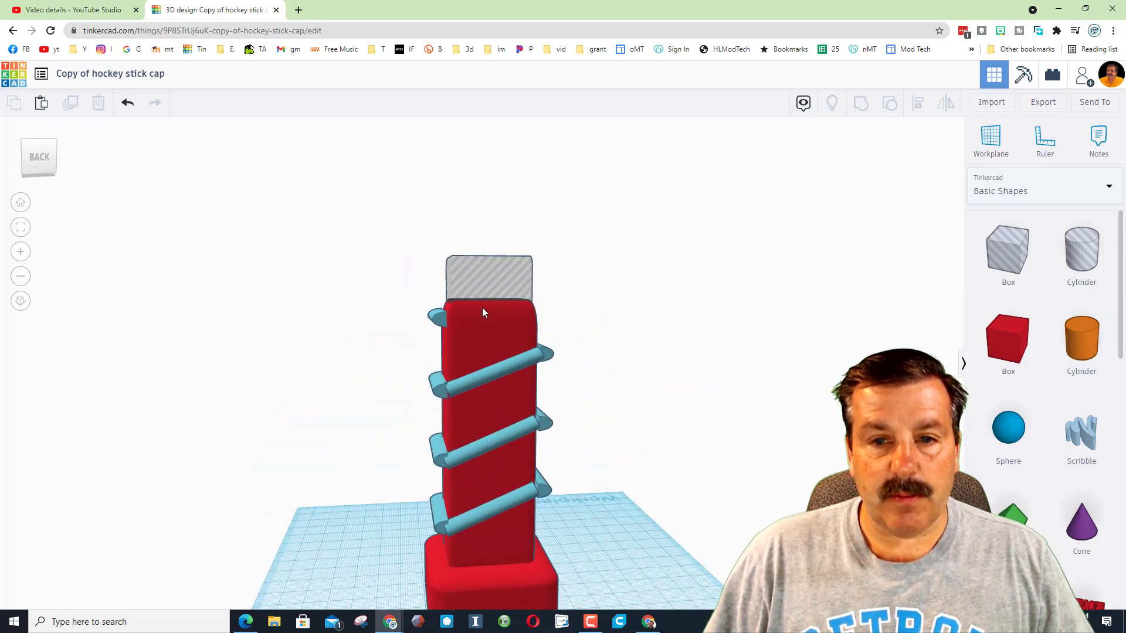
mouse_move(482, 309)
right_down()
mouse_move(467, 355)
mouse_move(455, 344)
mouse_move(461, 357)
mouse_move(472, 317)
right_up()
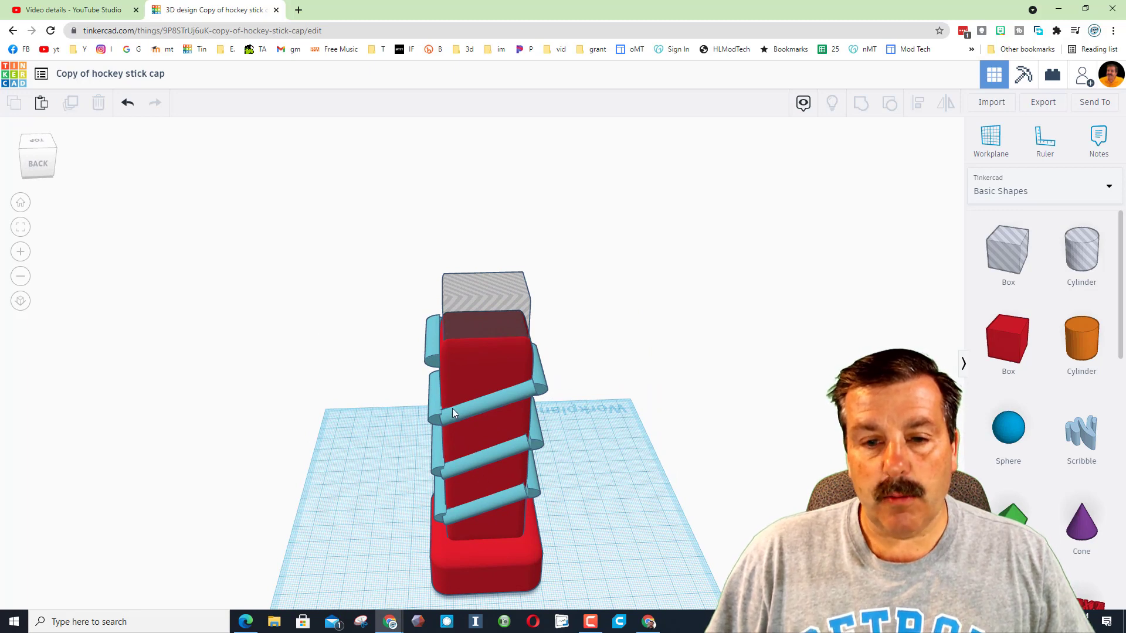
Hide the tall hole box that runs through the middle of the cap.
click(456, 371)
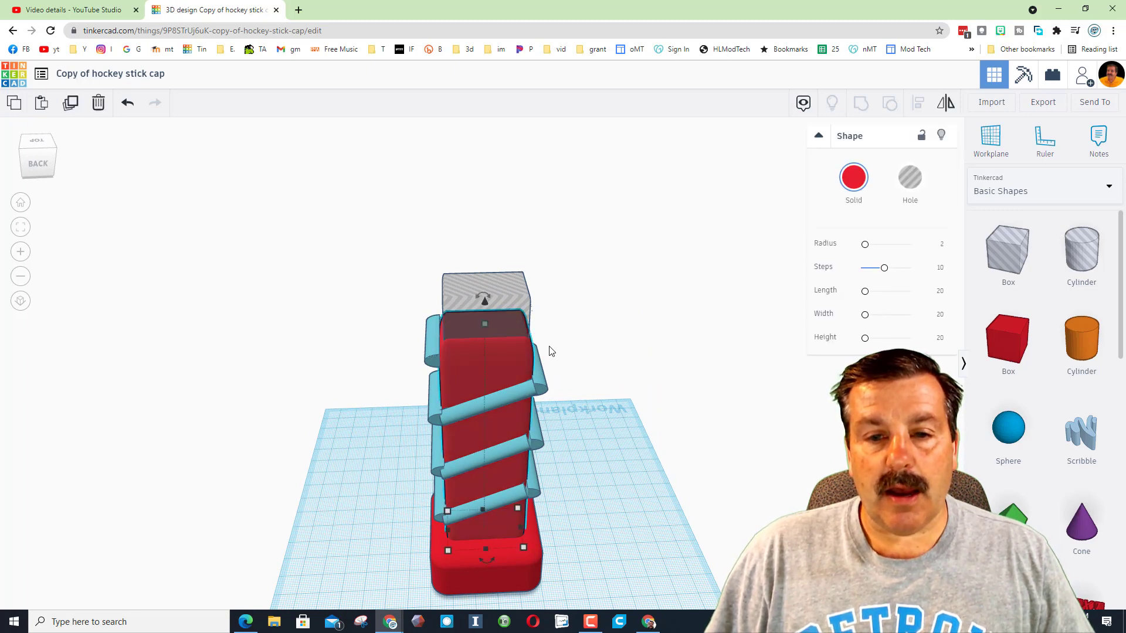
click(513, 300)
click(941, 136)
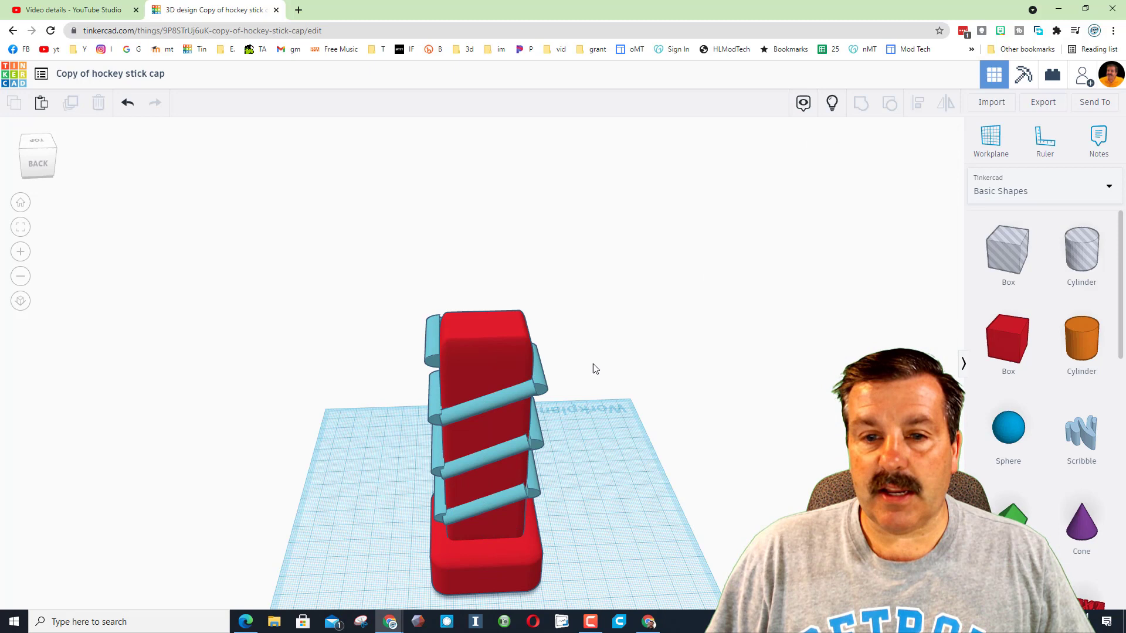
Delete the tall red tube and all the blue ribs around it, keeping only the rounded base.
right_drag(550, 278, 530, 211)
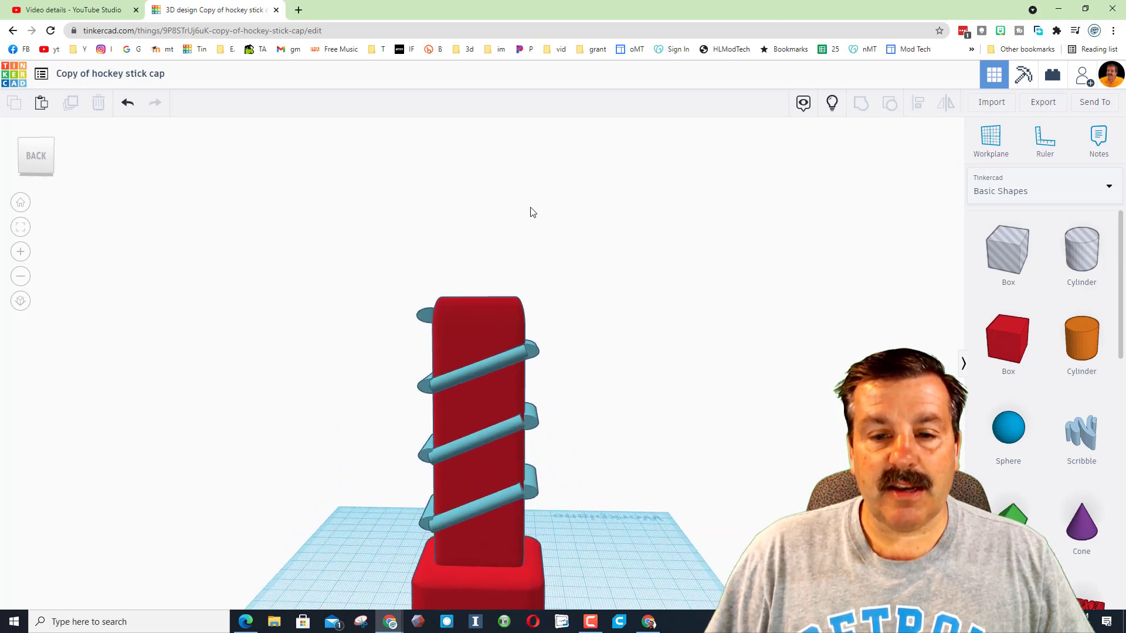
click(481, 532)
drag(372, 247, 602, 512)
key(Delete)
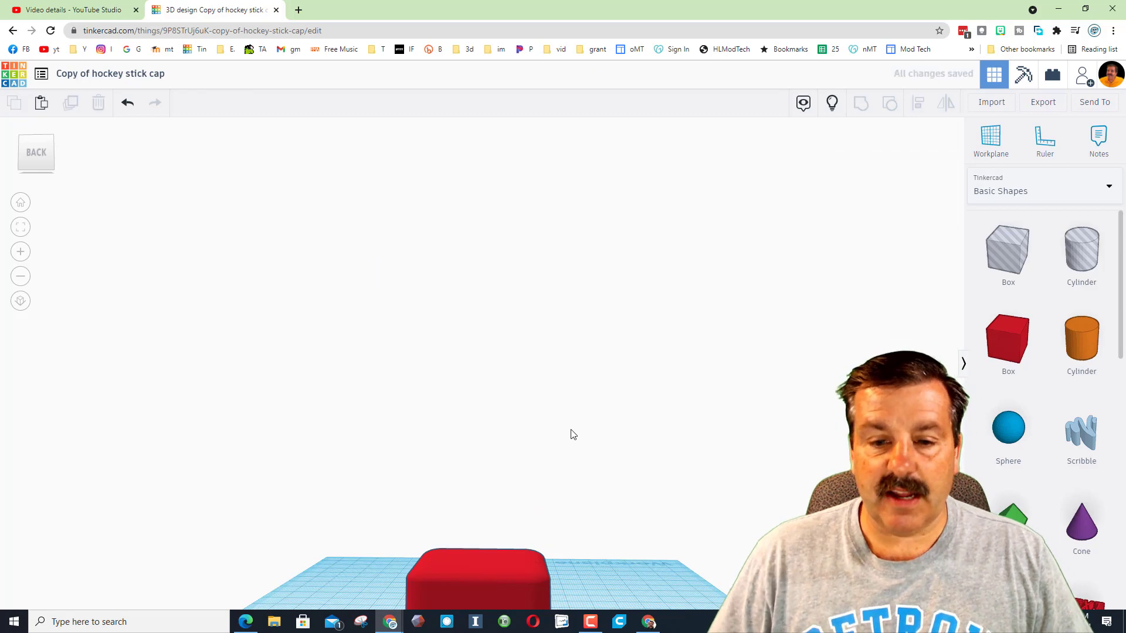
Scale the rounded red base proportionally about its centre to 40 mm wide and 40 mm long.
right_drag(573, 433, 487, 558)
click(482, 562)
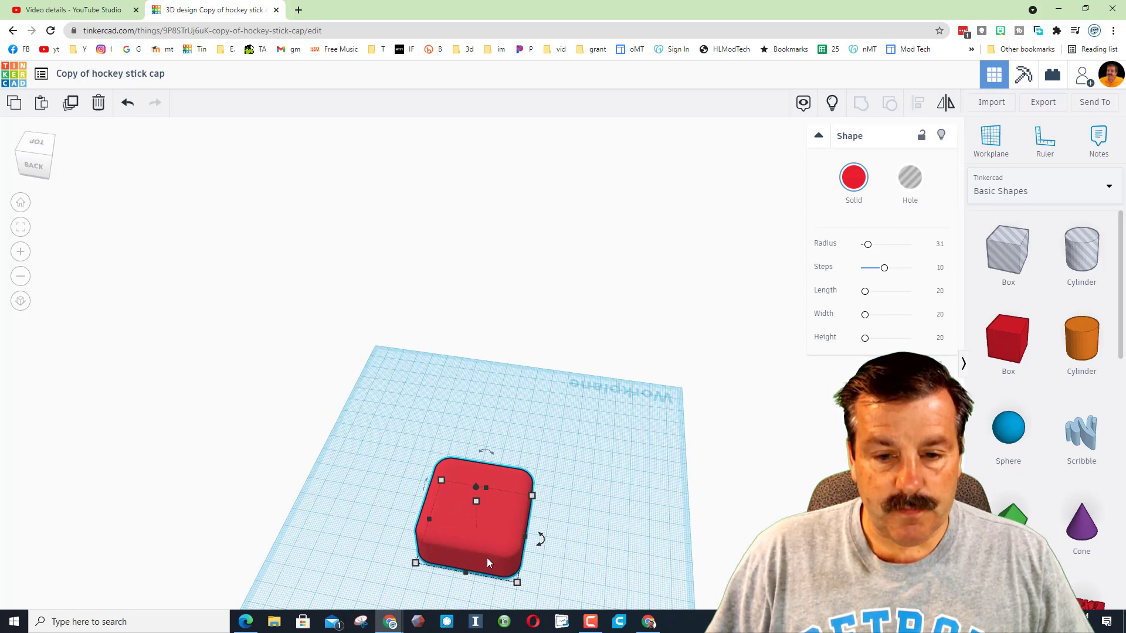
scroll(487, 557, down, 2)
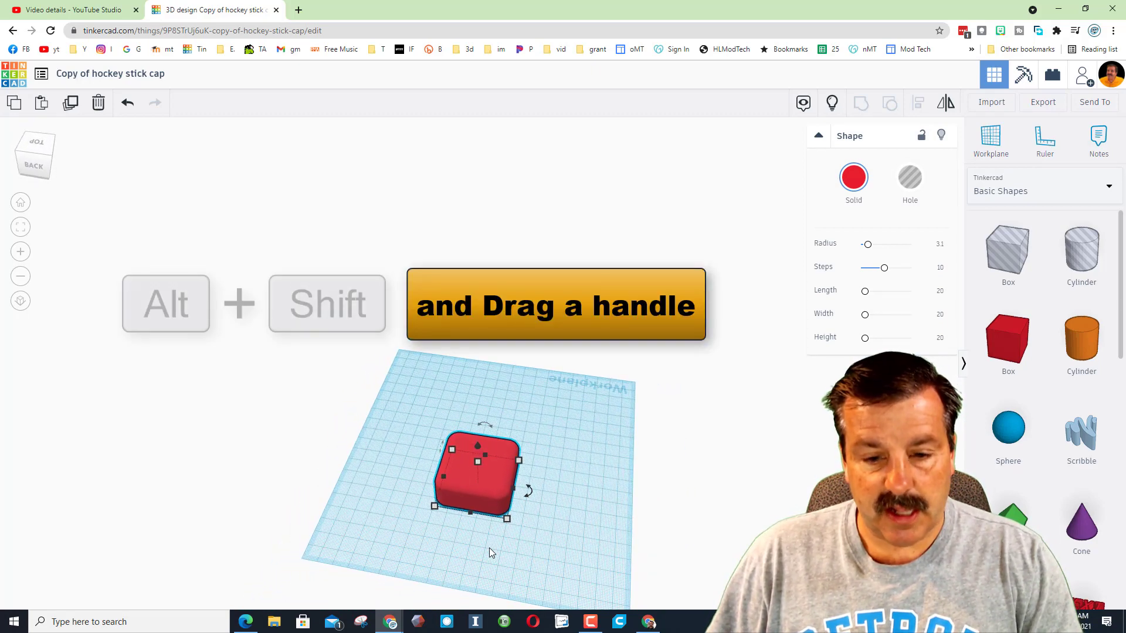
mouse_move(507, 521)
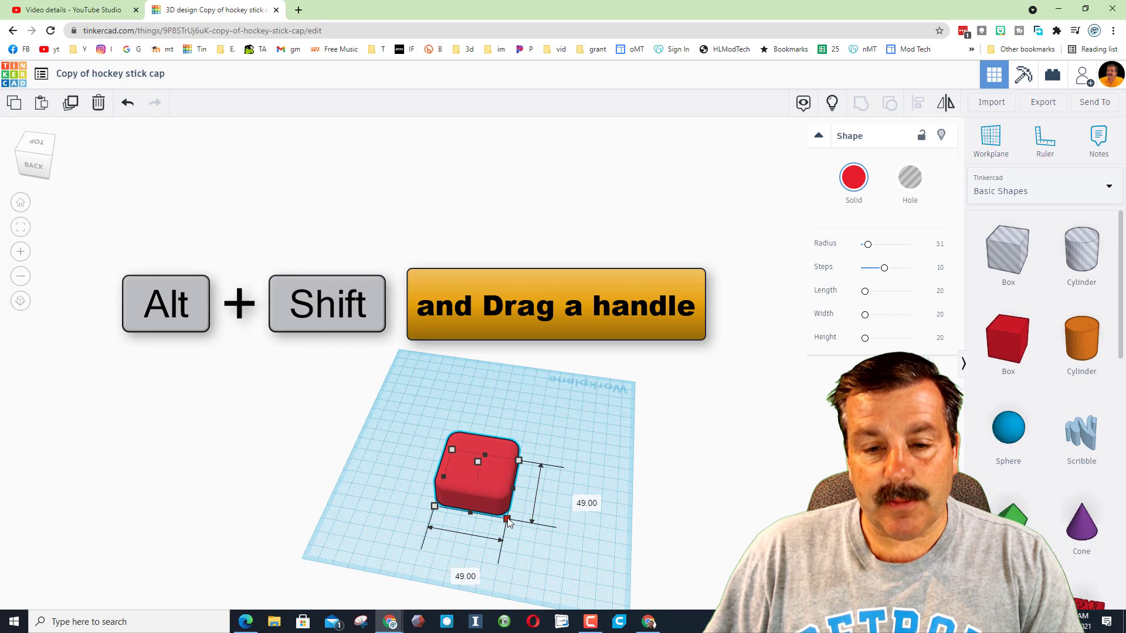
alt+shift+drag(508, 522, 502, 513)
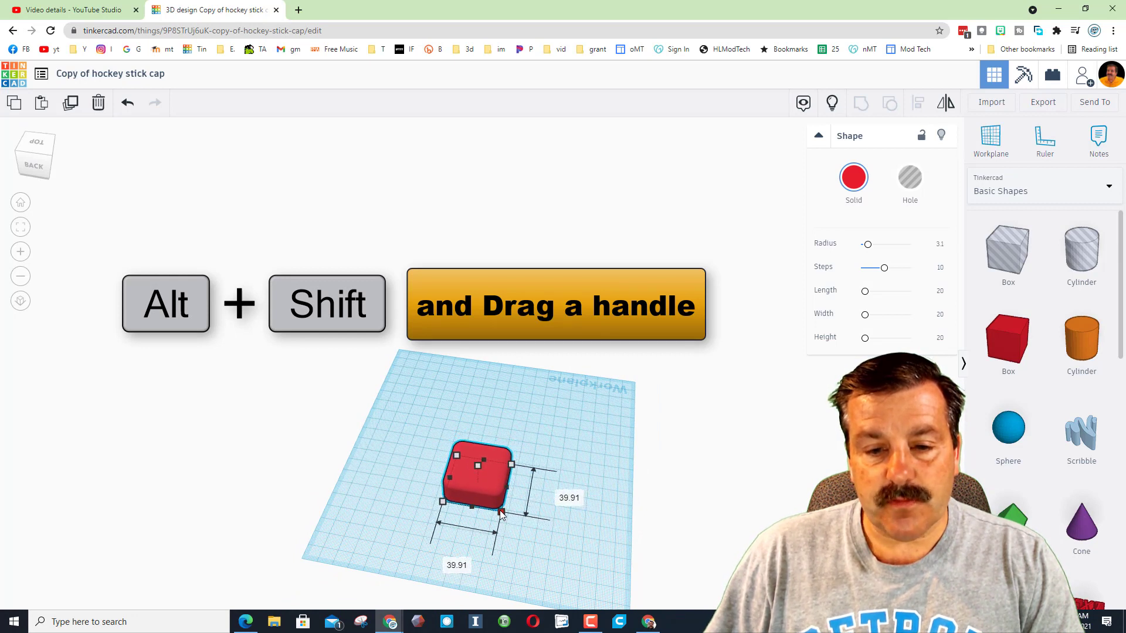
click(457, 565)
text(40)
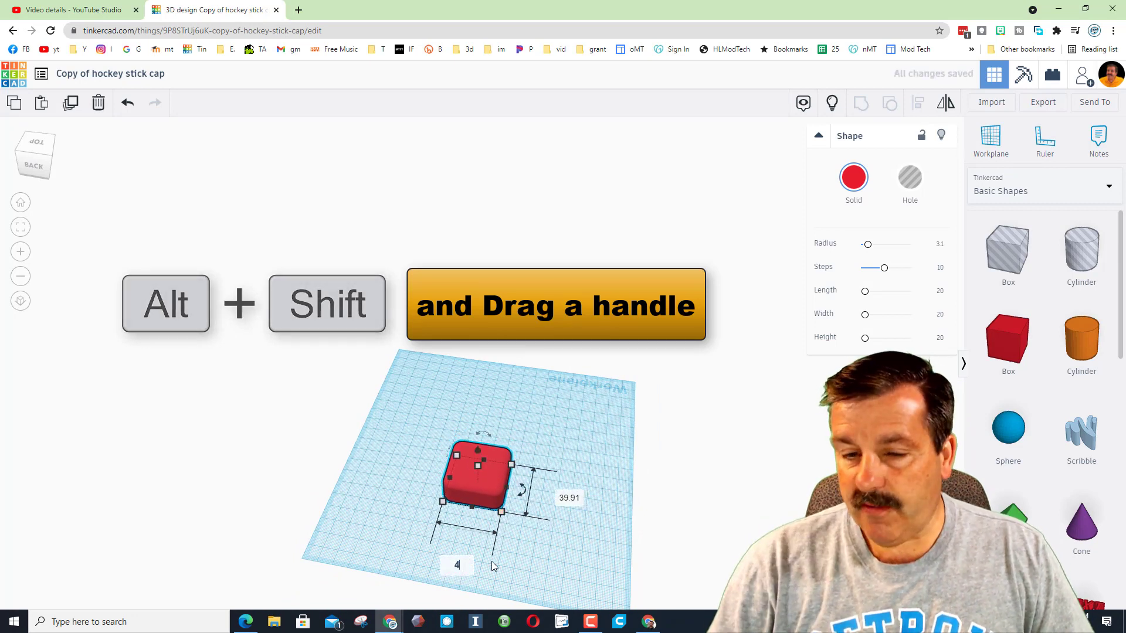
key(Return)
Narrow the red base to a width of 35 mm, keeping its 40 mm length.
right_drag(464, 541, 529, 477)
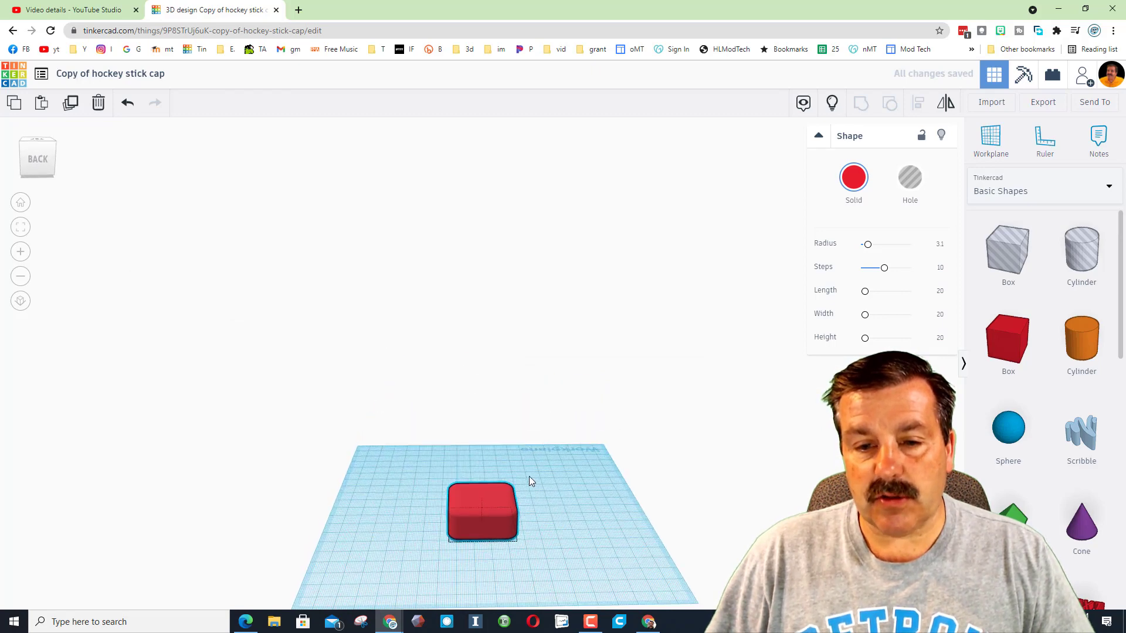
scroll(480, 485, up, 2)
right_drag(472, 529, 517, 551)
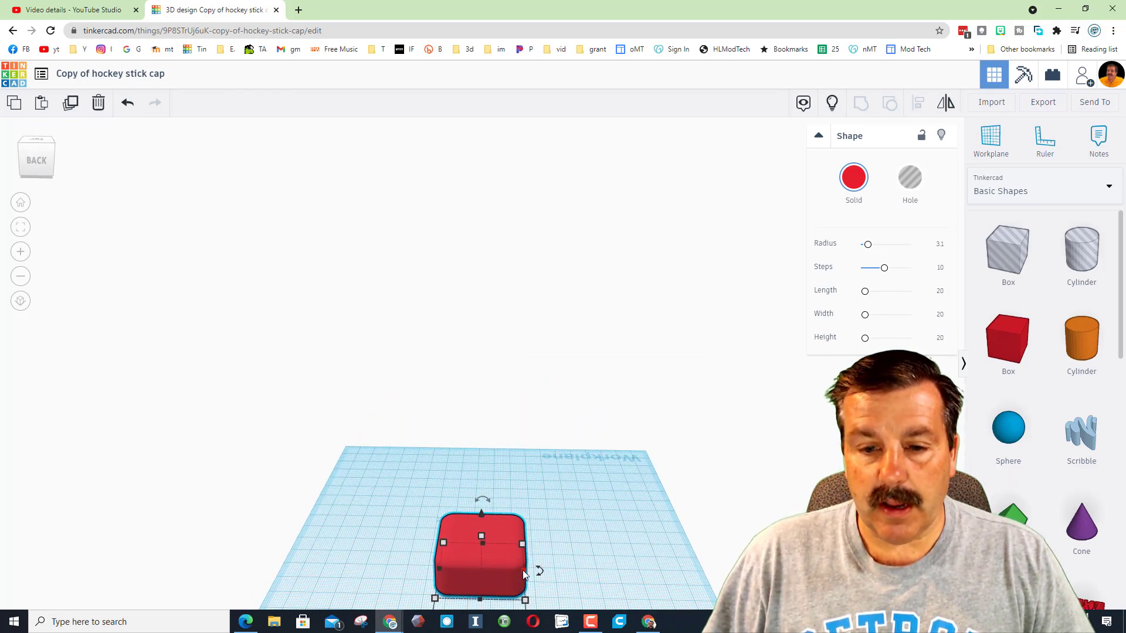
drag(522, 570, 517, 566)
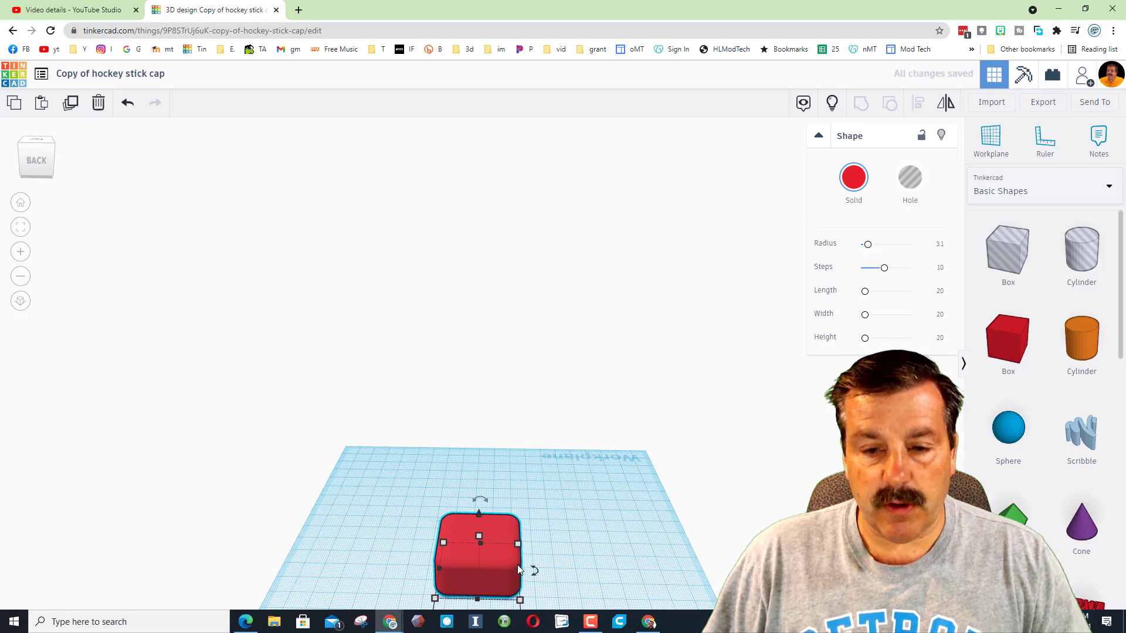
scroll(519, 569, down, 2)
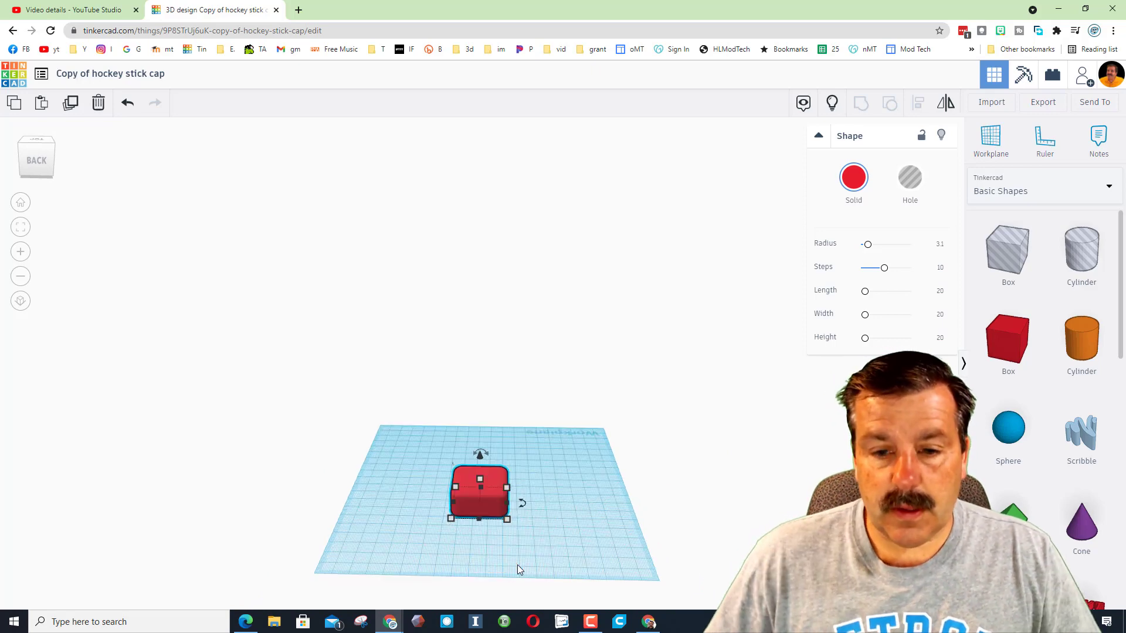
mouse_move(508, 524)
click(475, 562)
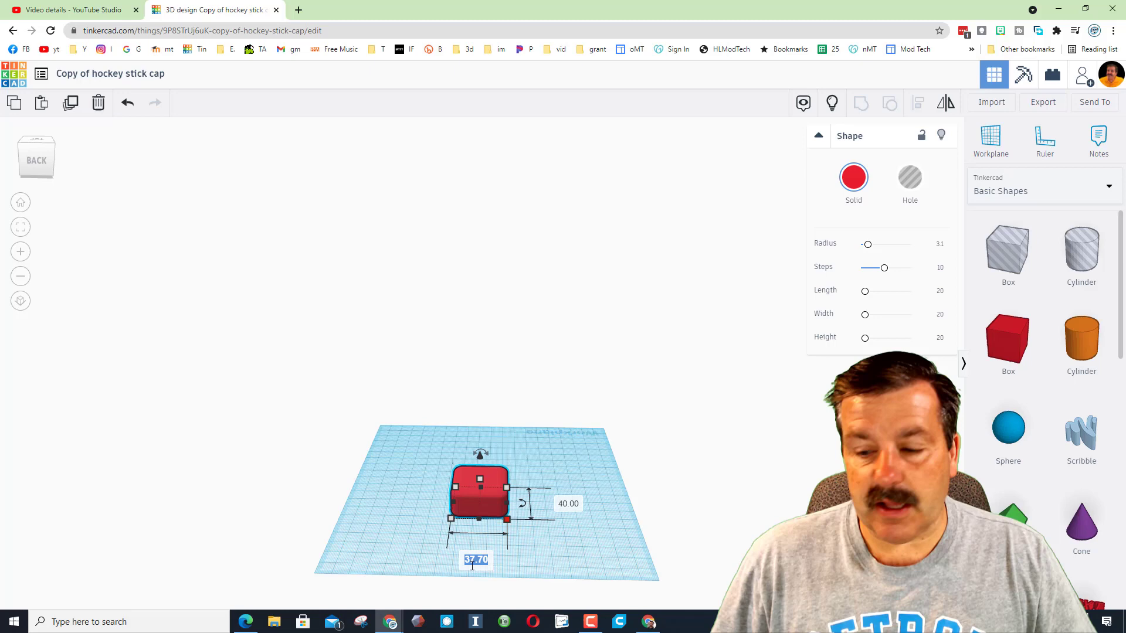
text(35)
key(Return)
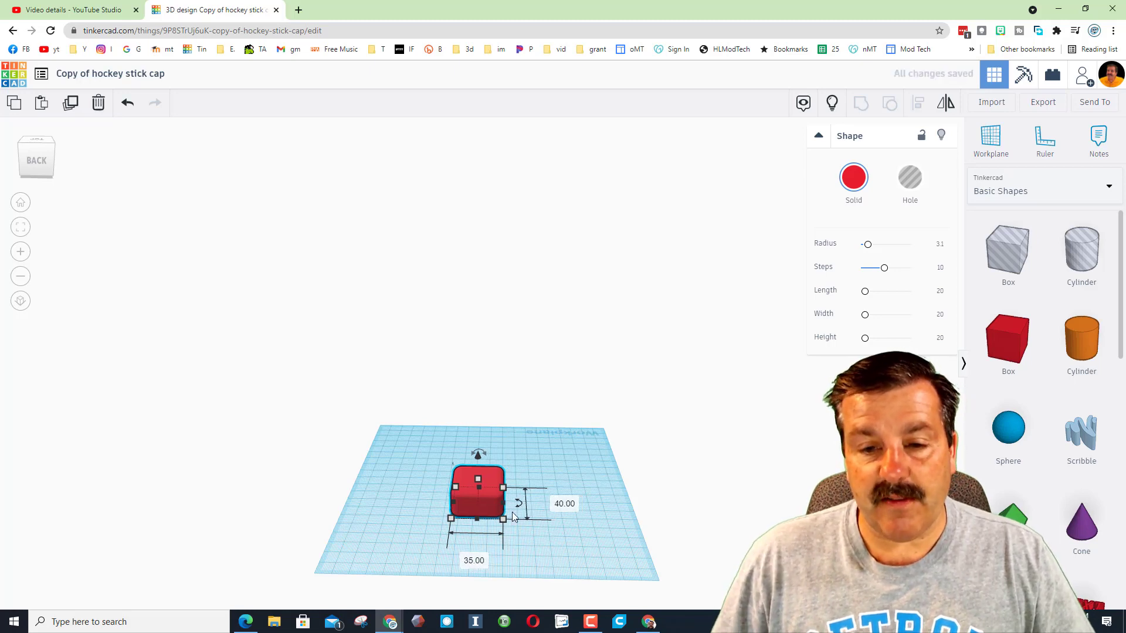
Show the hidden tall hole box again and rotate it 90° about its vertical axis.
scroll(491, 488, up, 2)
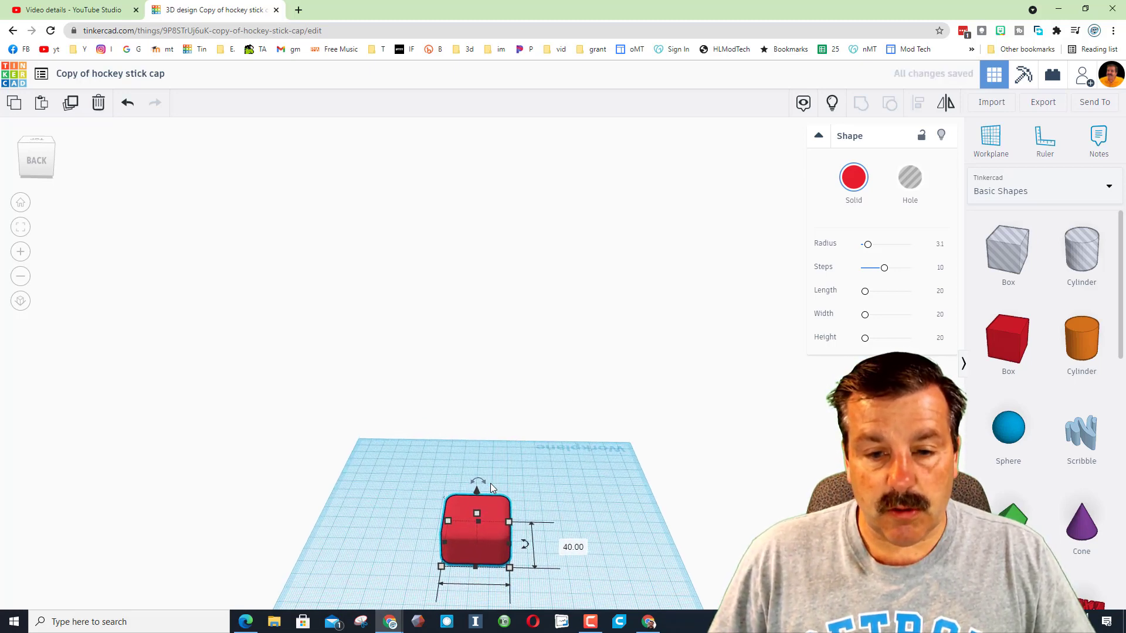
click(831, 104)
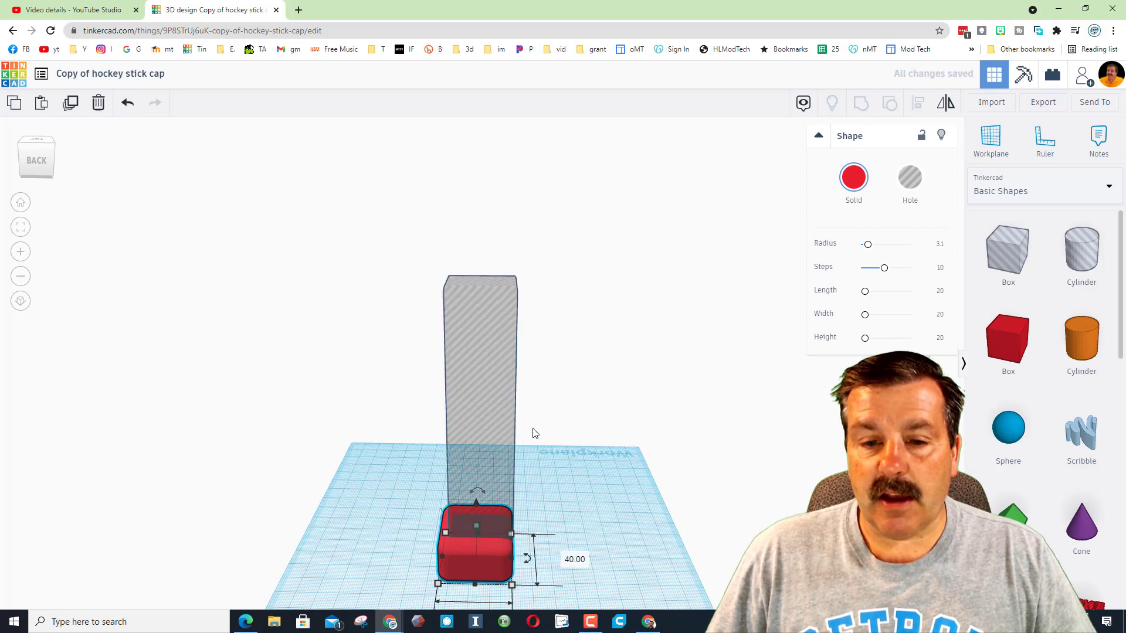
mouse_move(514, 500)
right_down()
mouse_move(586, 469)
mouse_move(526, 509)
right_up()
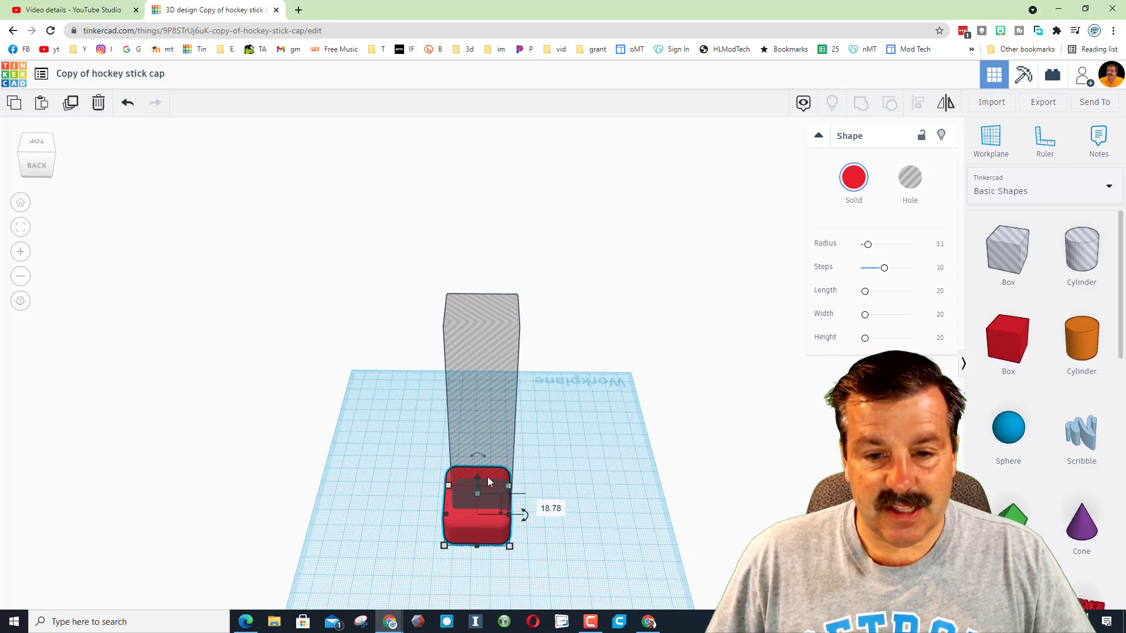
click(500, 457)
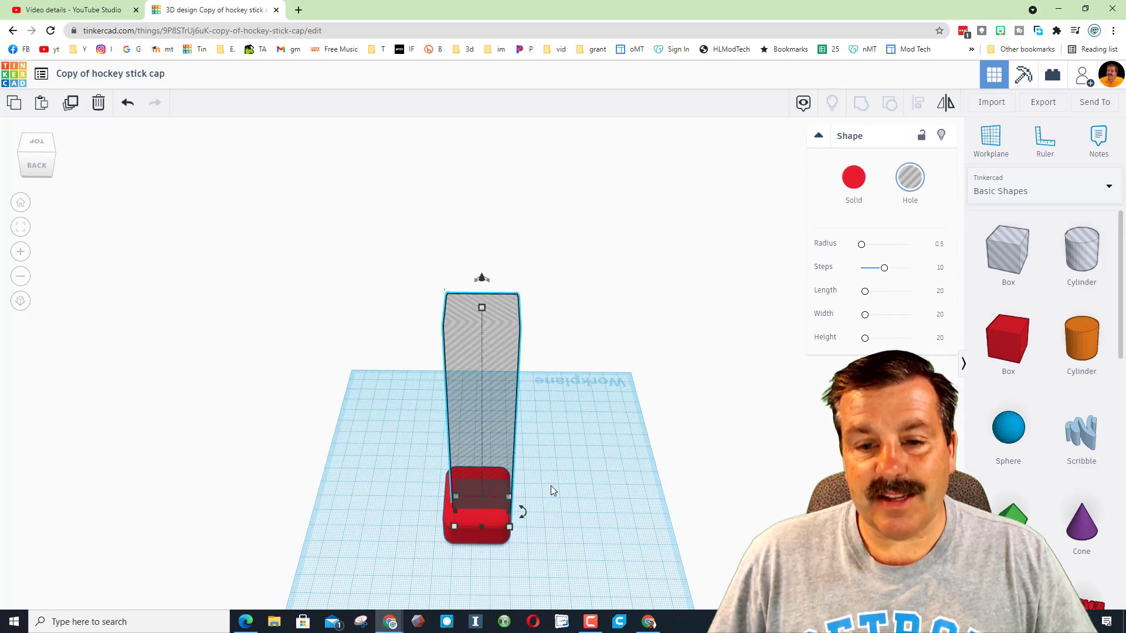
drag(522, 514, 528, 512)
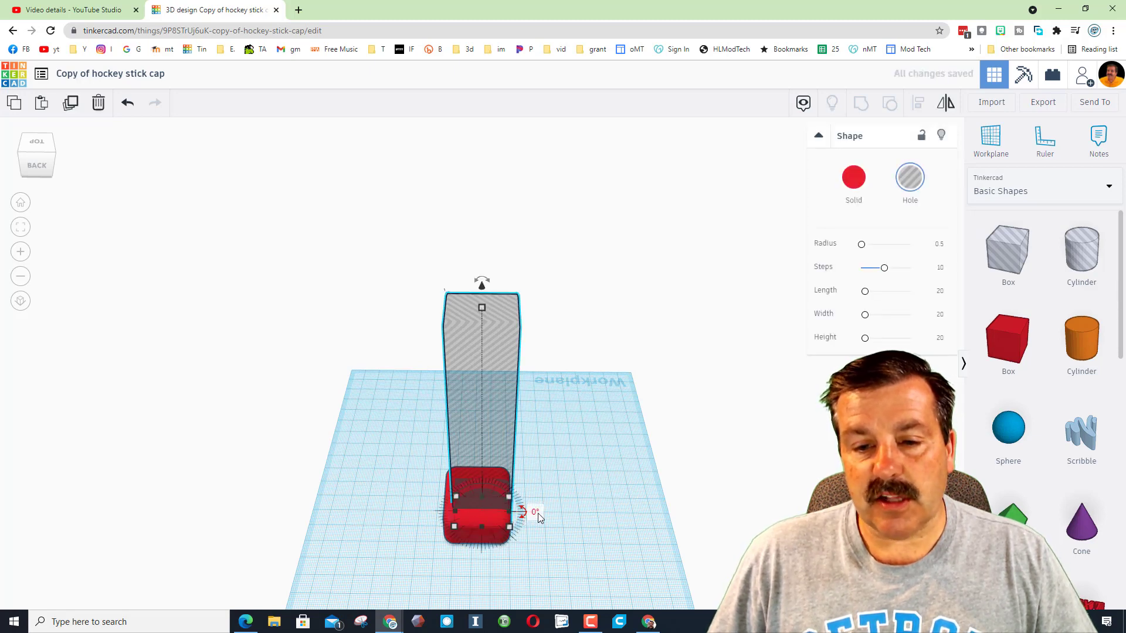
text(90)
key(Return)
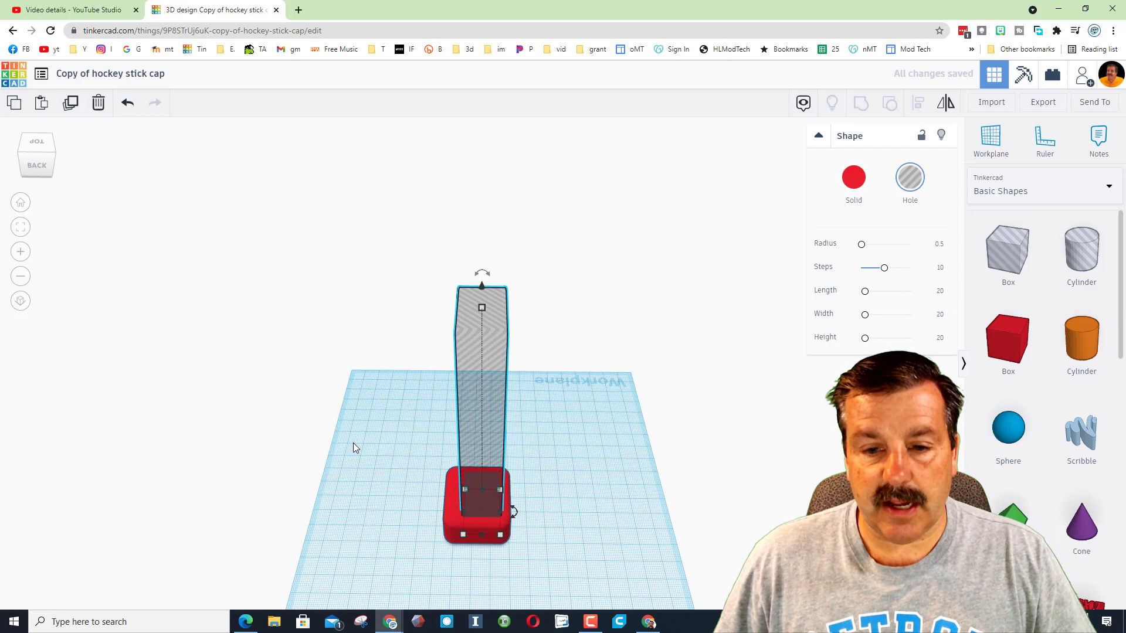
Centre the tall hole box and the red base on each other in both horizontal directions.
drag(355, 447, 534, 563)
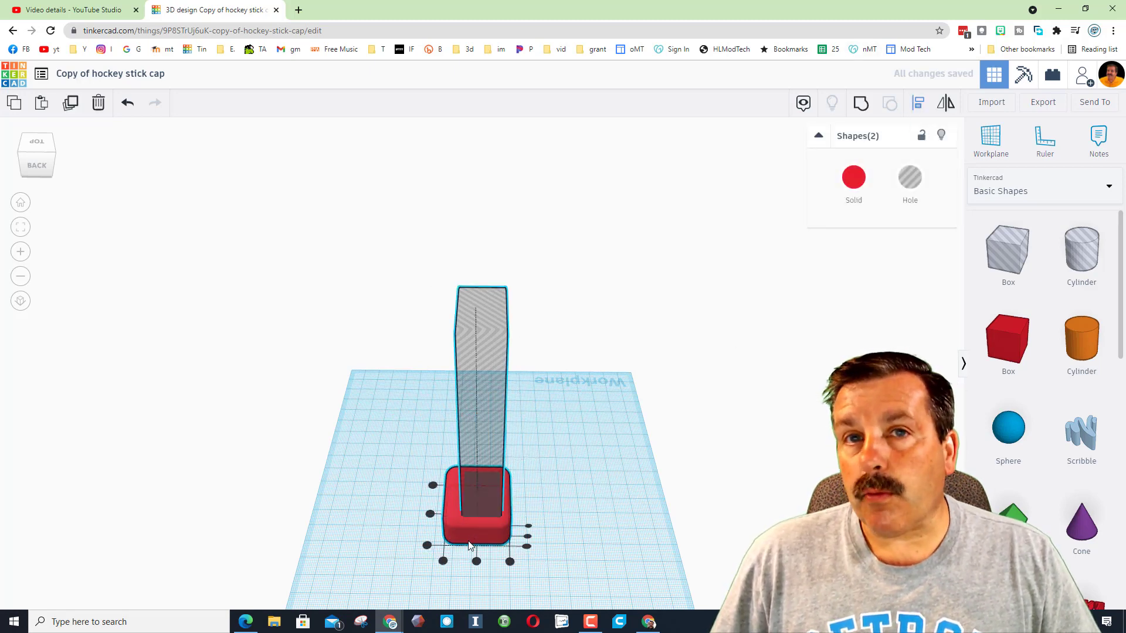
click(476, 562)
click(430, 514)
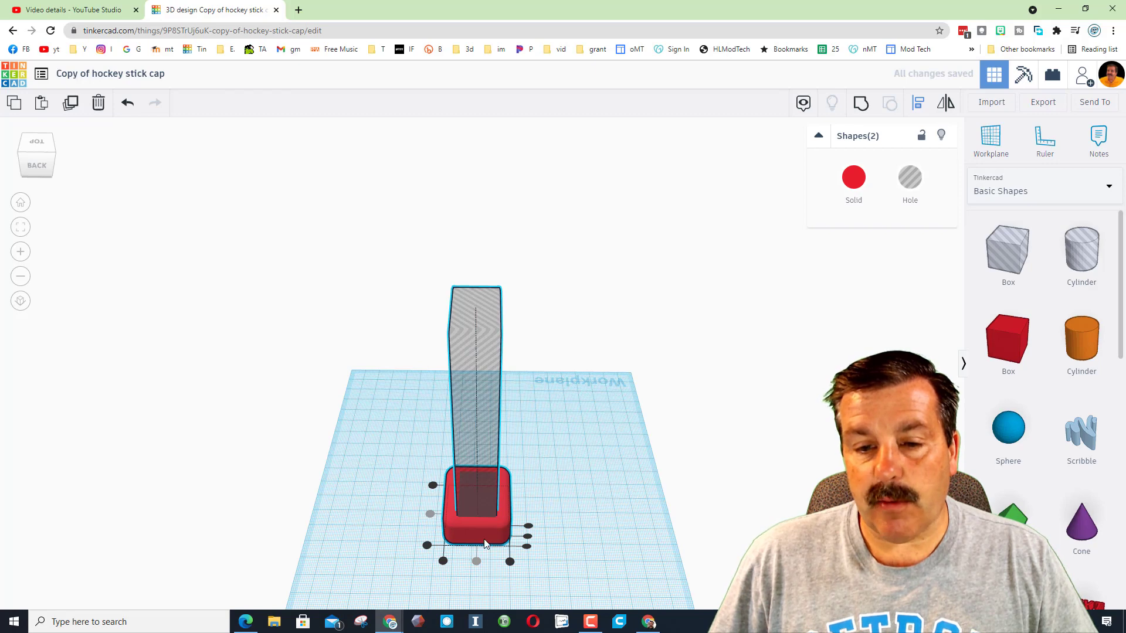
Turn the tall hole box into a solid and set its height to 35 mm.
right_drag(443, 534, 563, 478)
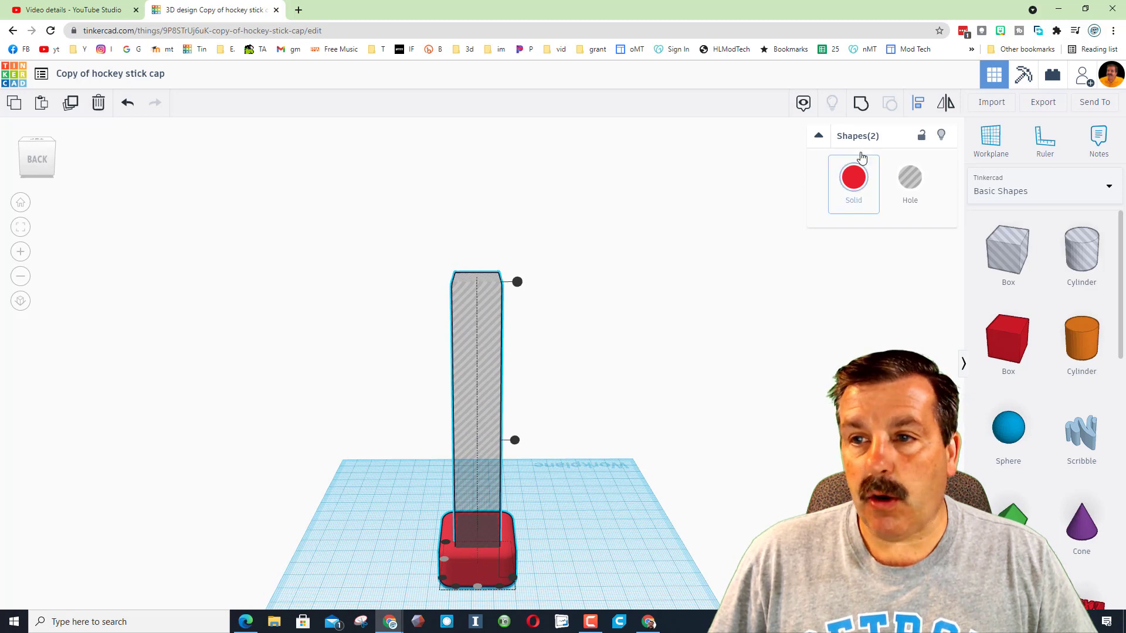
click(504, 337)
click(491, 337)
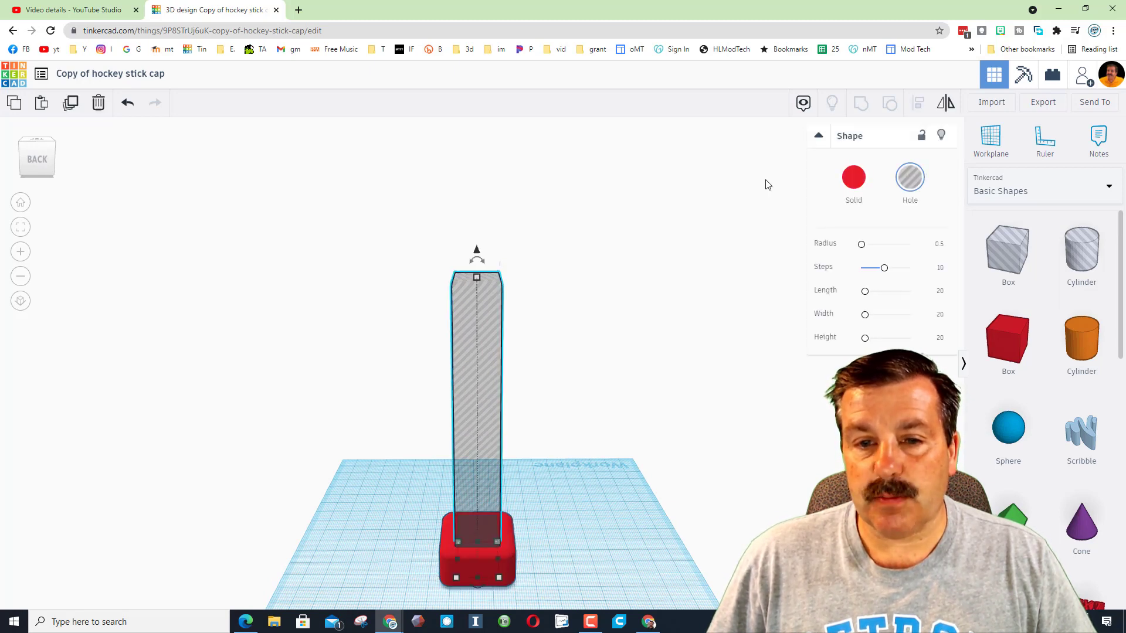
click(853, 177)
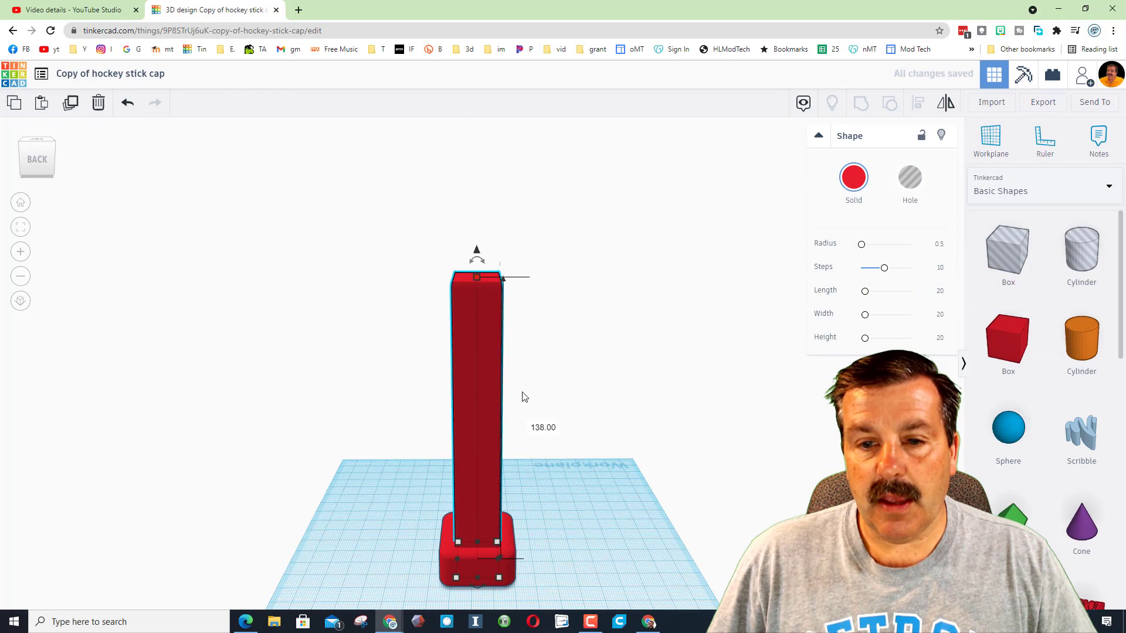
click(539, 427)
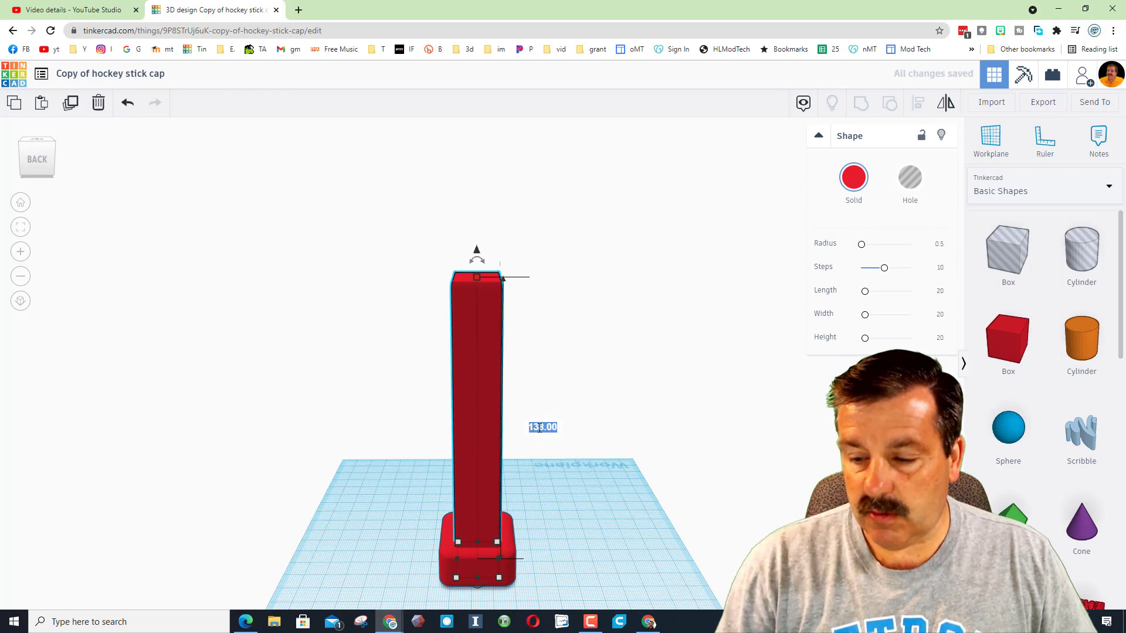
text(35)
key(Return)
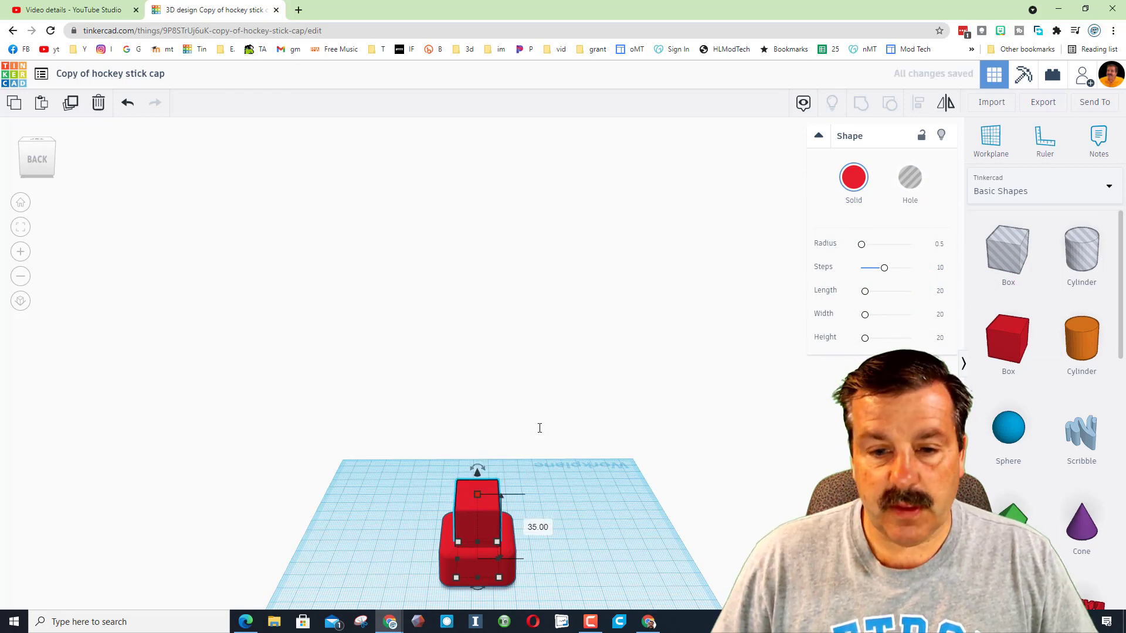
Set the upper red box's edge radius to 2 and undo the last further change to it.
right_drag(538, 427, 542, 520)
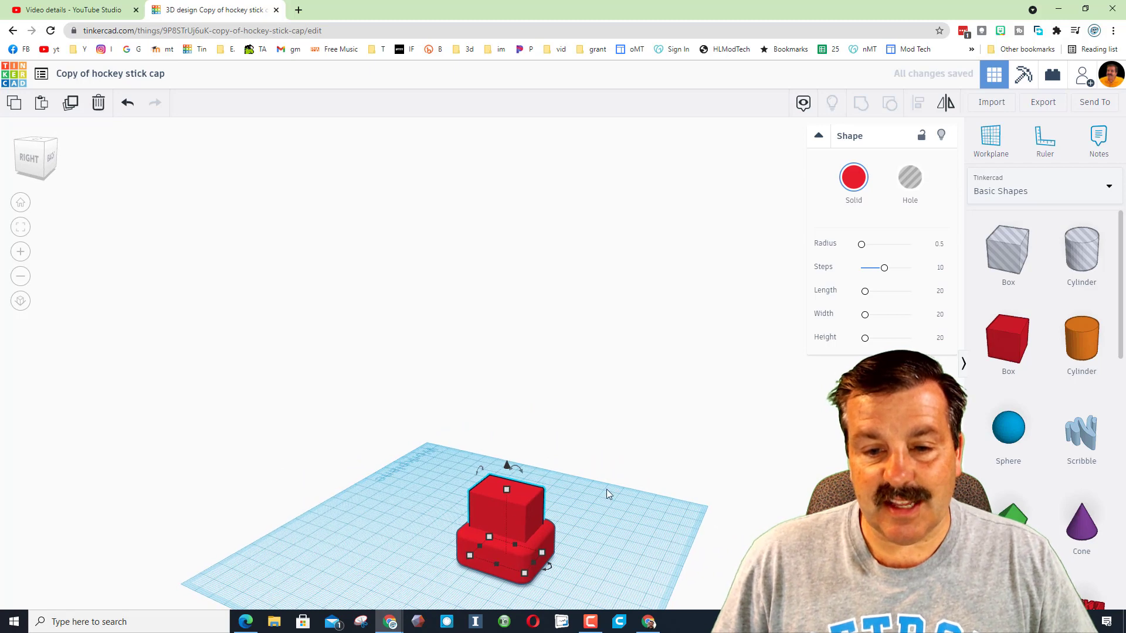
right_drag(631, 483, 514, 524)
key(ctrl+z)
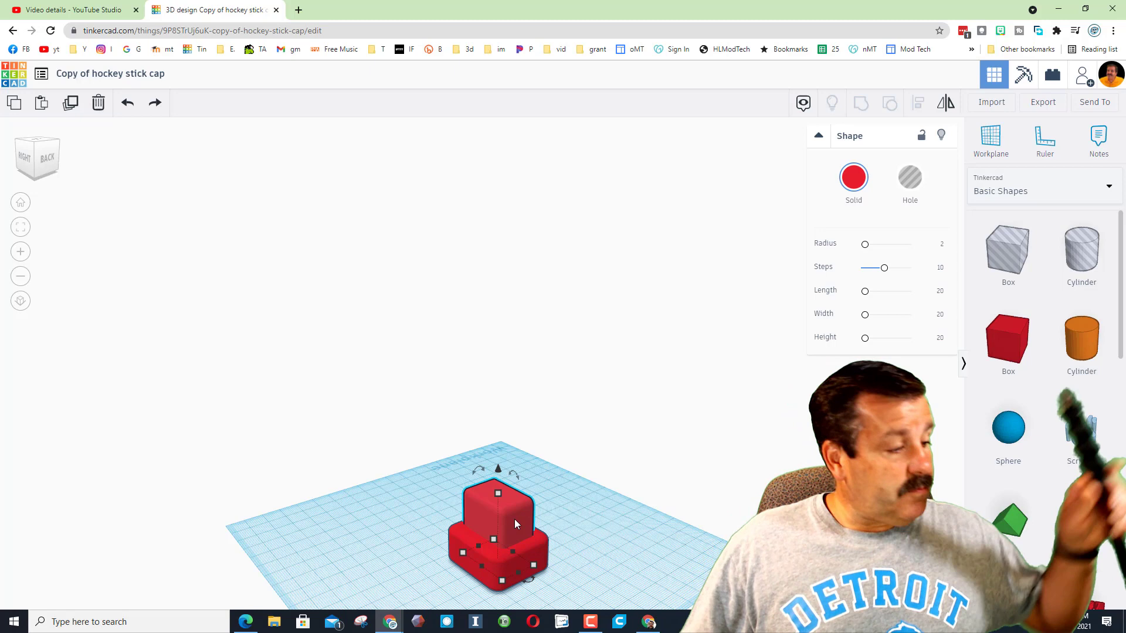
Resize the upper red box to a 25 mm by 15 mm footprint and a height of 55 mm.
mouse_move(466, 557)
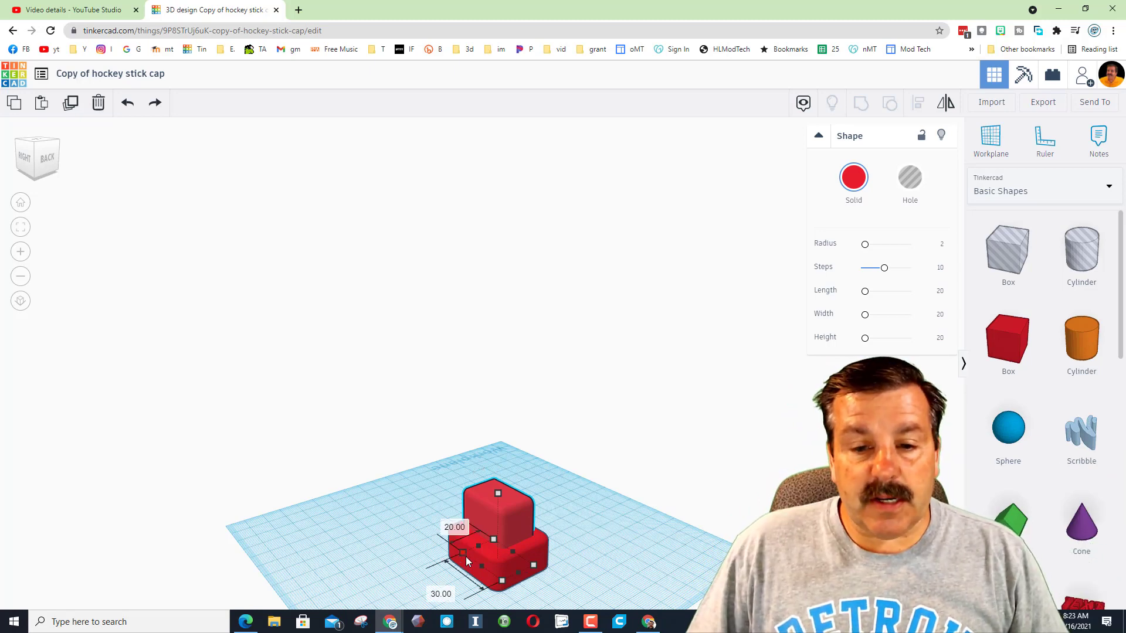
click(441, 589)
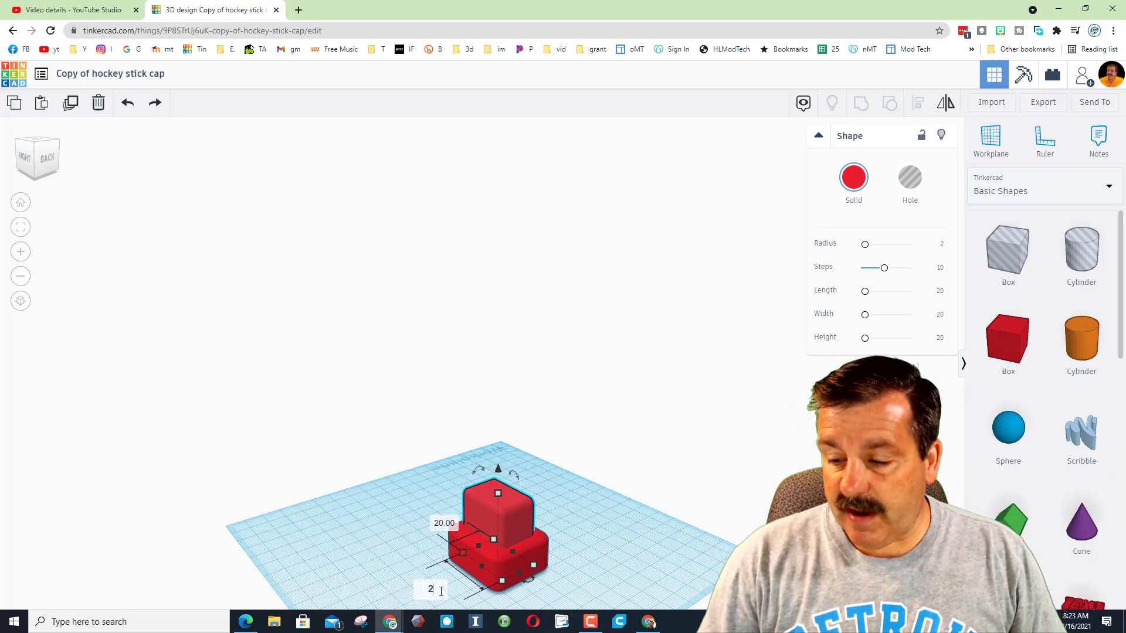
text(25)
key(Return)
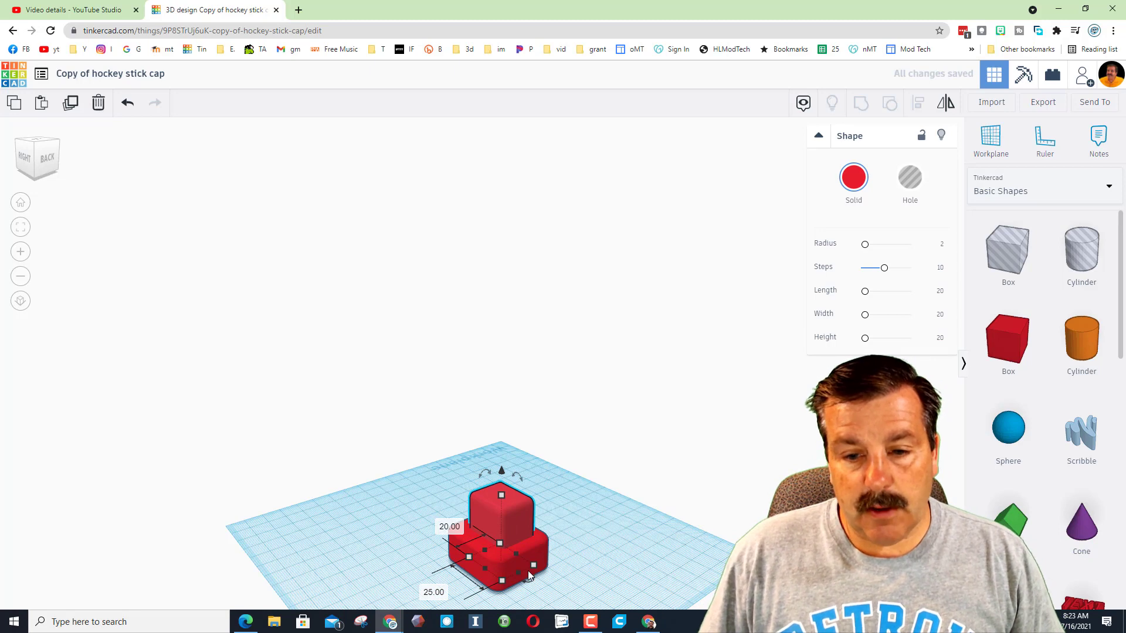
click(561, 606)
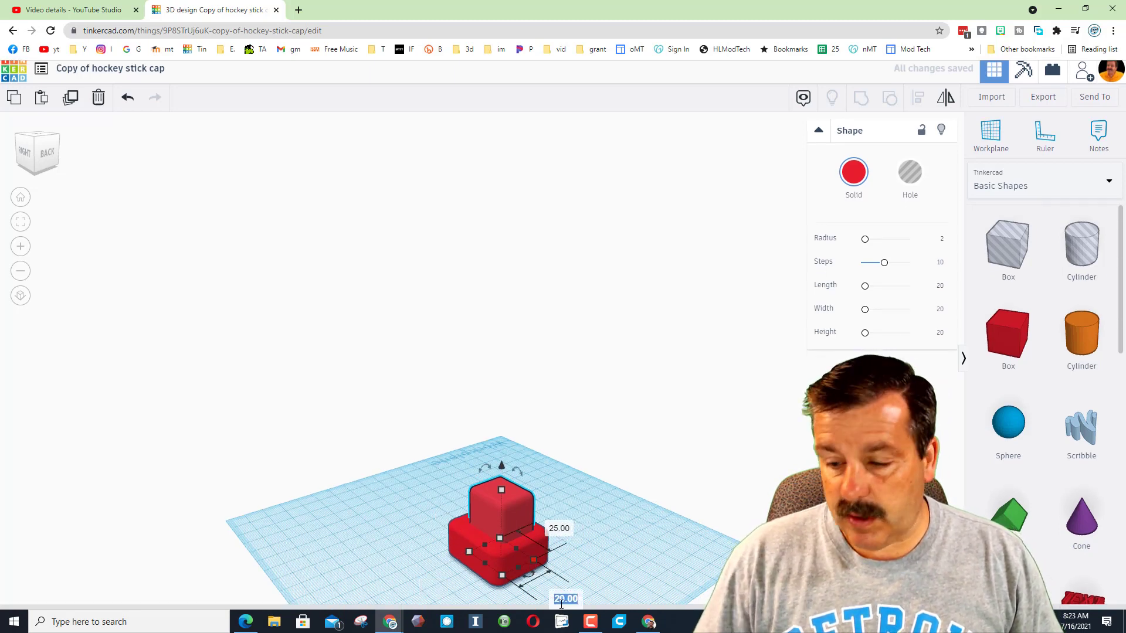
text(15)
key(Return)
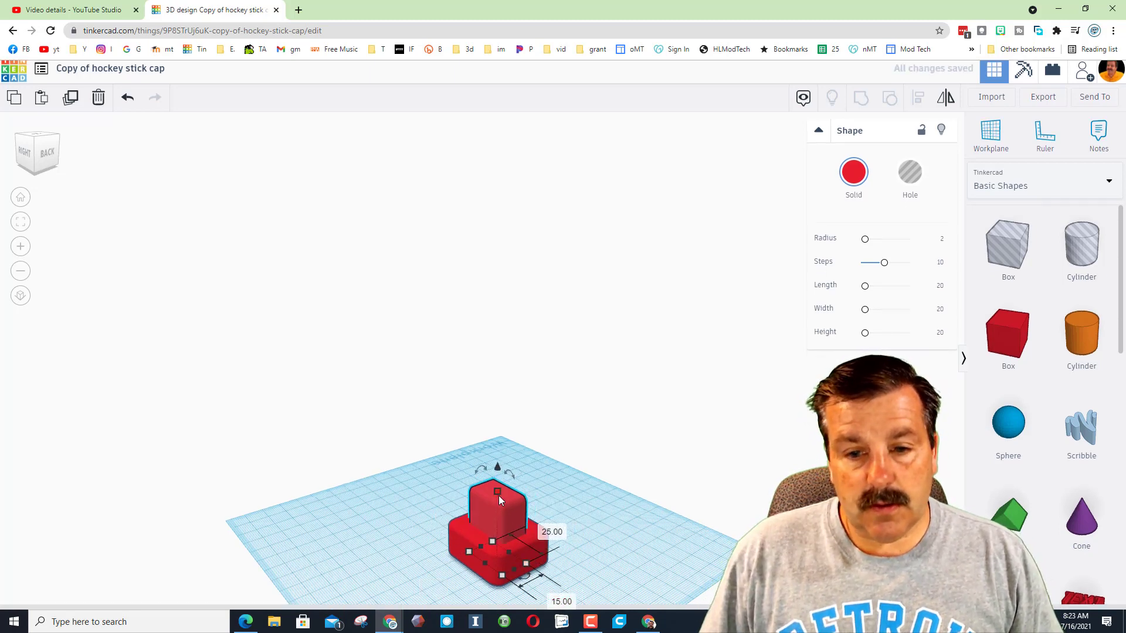
click(561, 531)
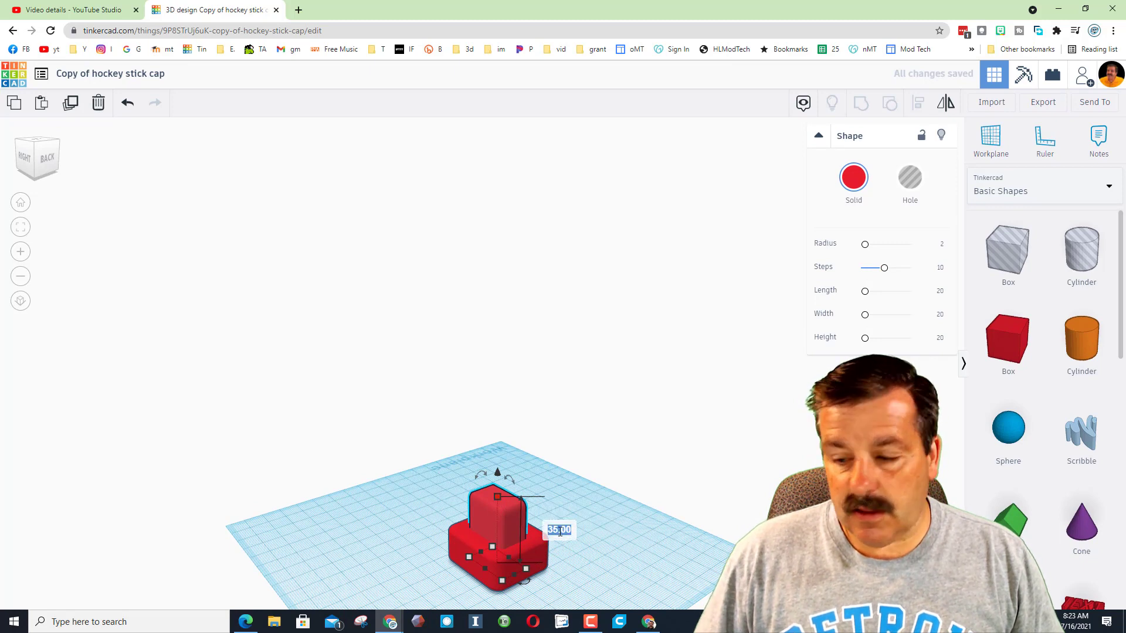
text(55)
key(Return)
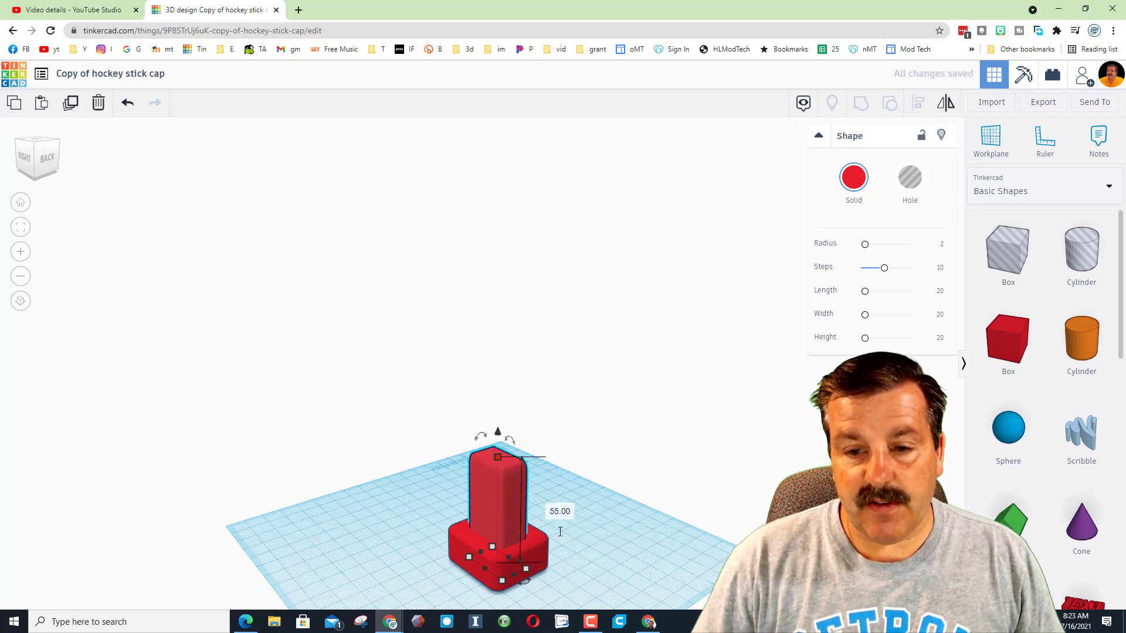
Centre the upper box on the base in both horizontal directions and group the two into one shape.
drag(423, 440, 596, 590)
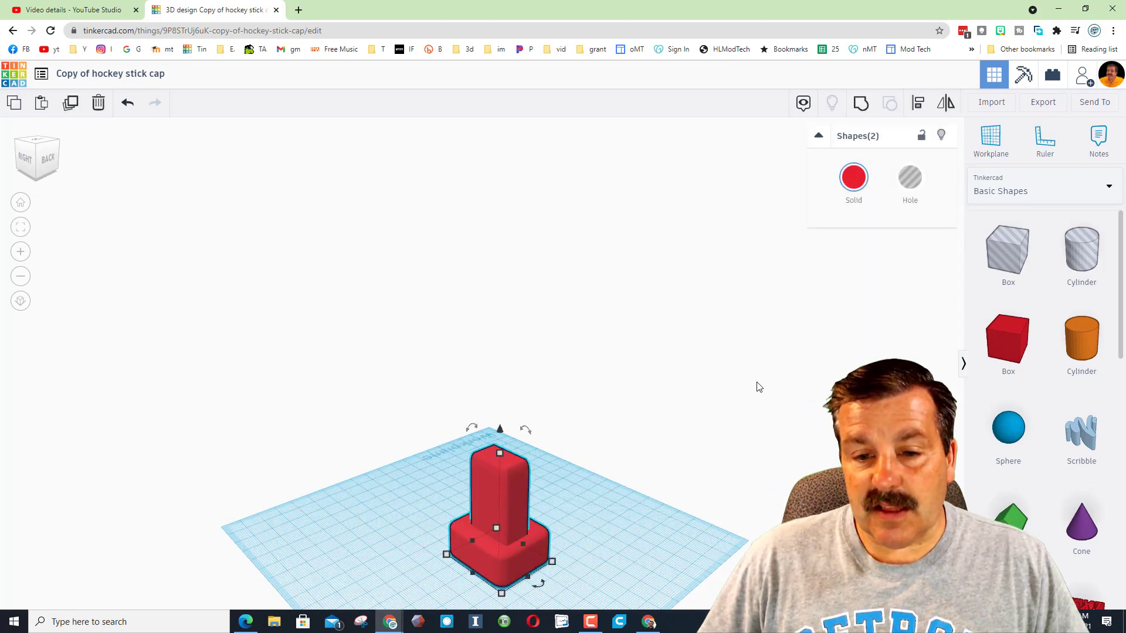
click(919, 103)
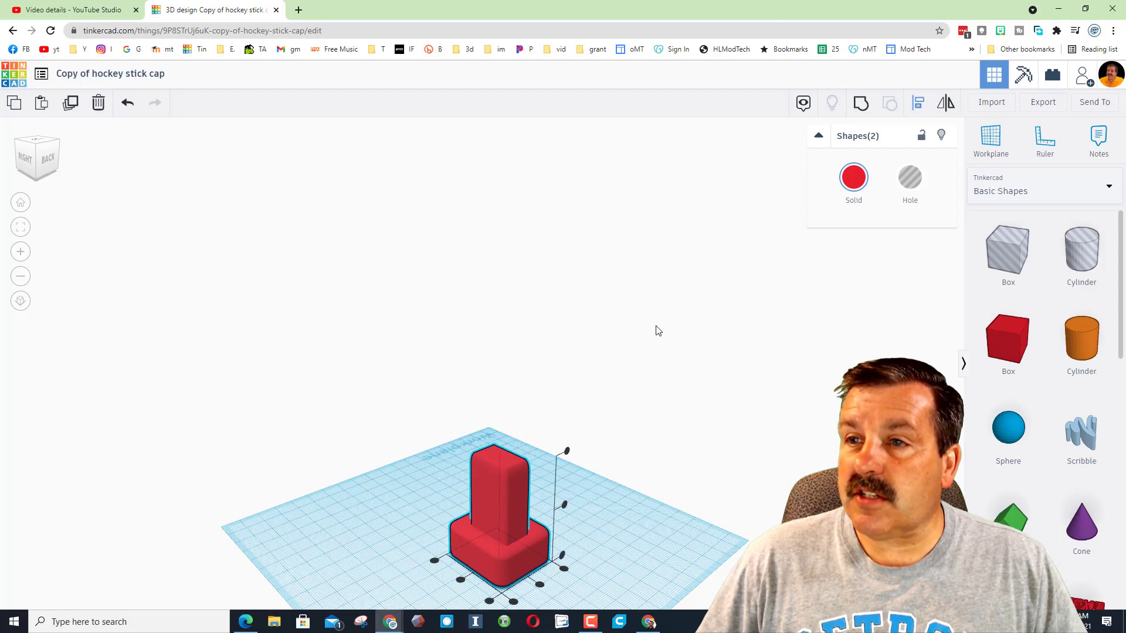
click(461, 581)
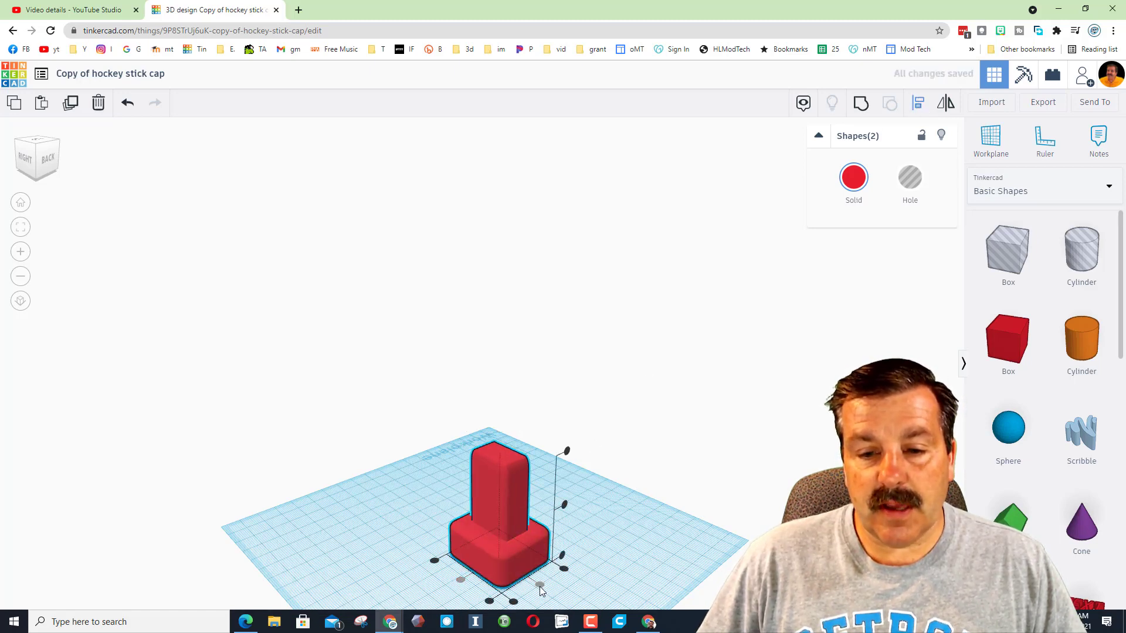
click(861, 104)
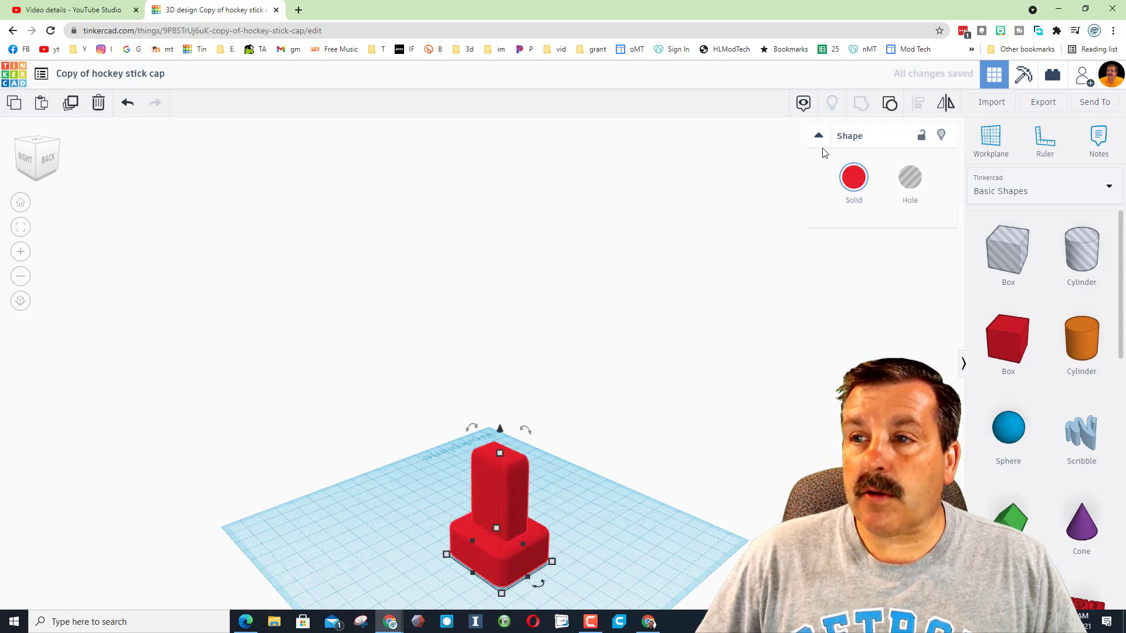
Export the selected shape as an STL named "abs hockey stick cap.stl" in the 3dmodeling folder.
click(1042, 102)
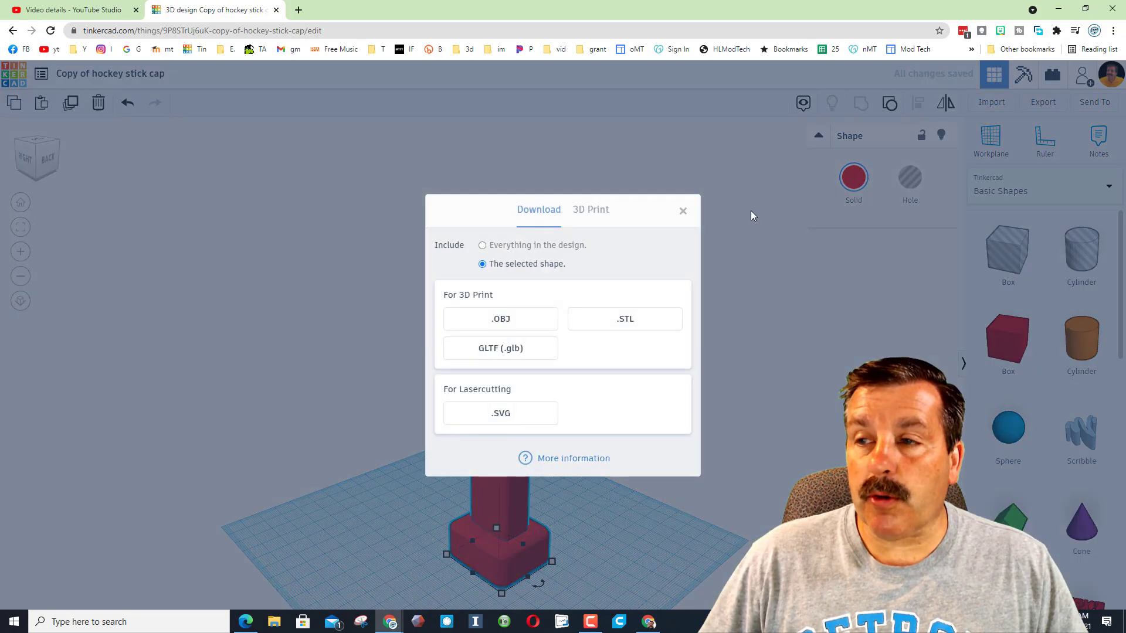
click(612, 323)
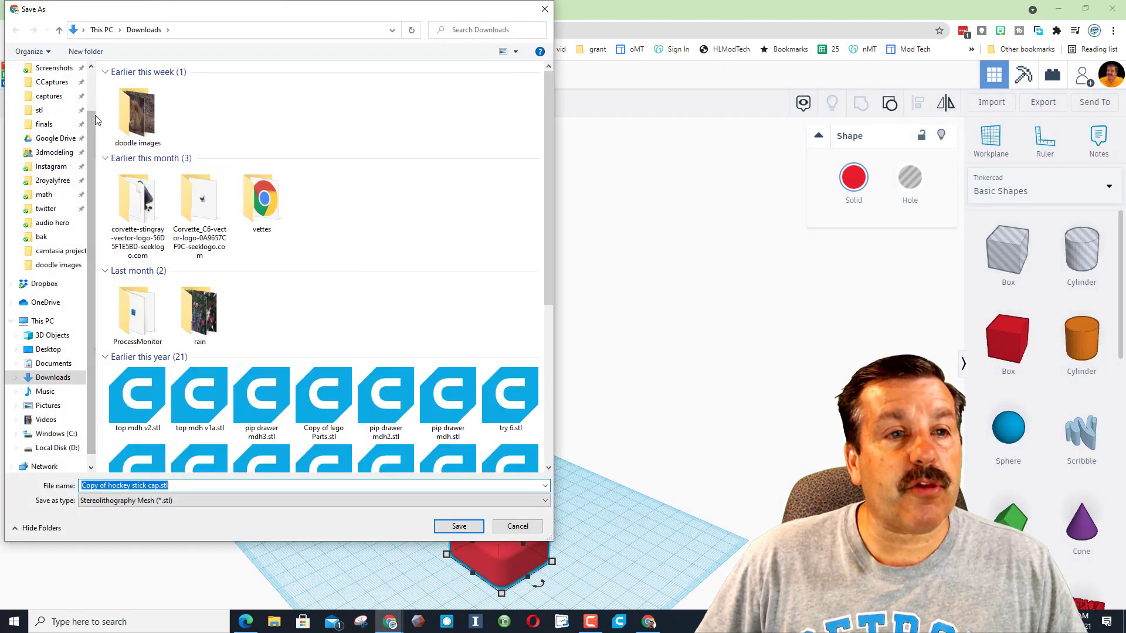
click(54, 152)
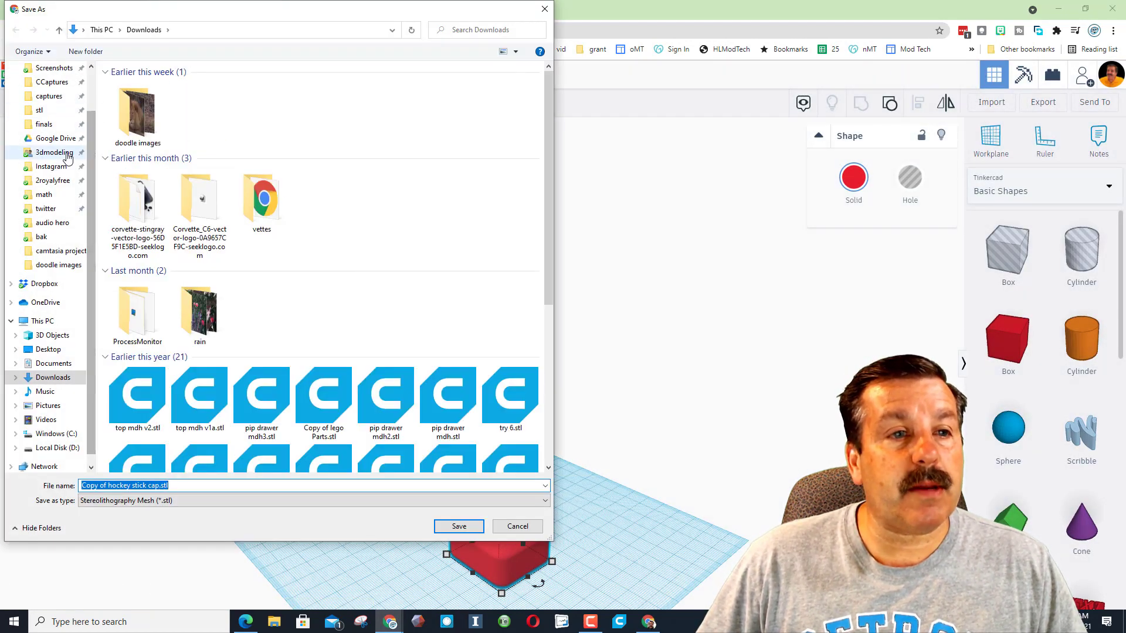
click(101, 486)
key(ctrl+a)
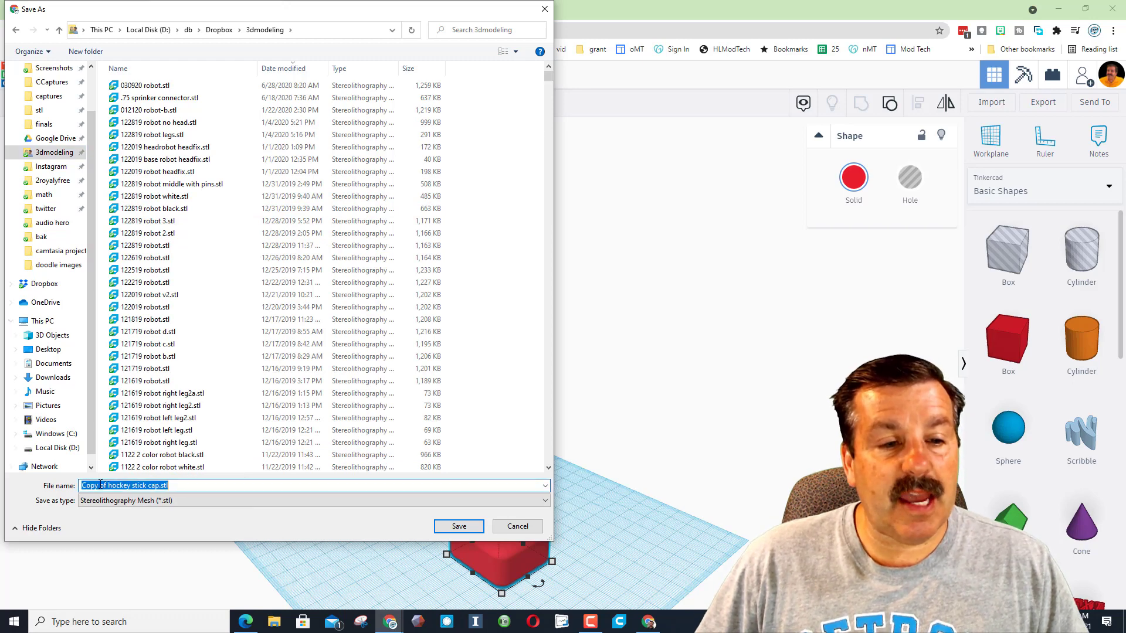
click(101, 485)
drag(108, 486, 69, 490)
text(abs)
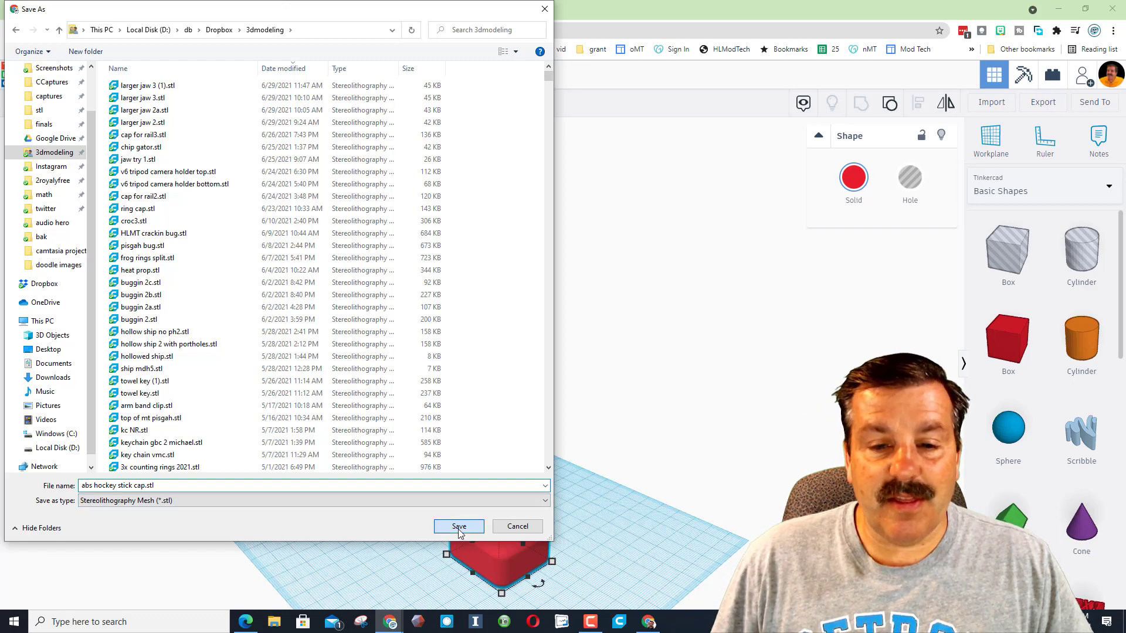
click(459, 527)
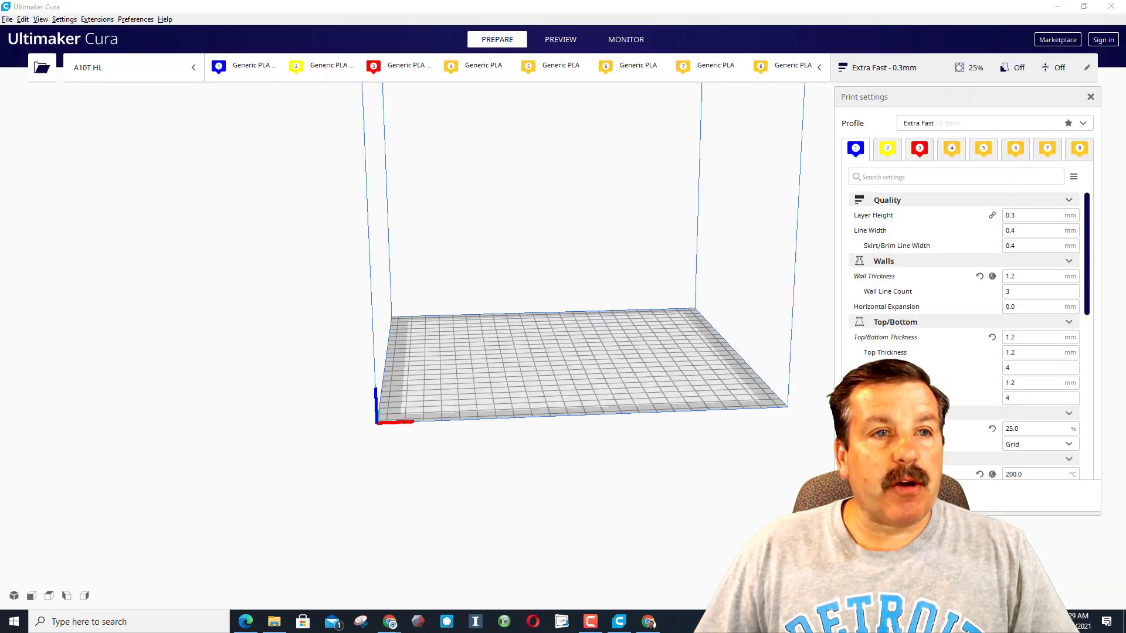
In Ultimaker Cura, choose the Anet ET5 X printer and load "abs hockey stick cap.stl" from the 3dmodeling folder.
click(136, 68)
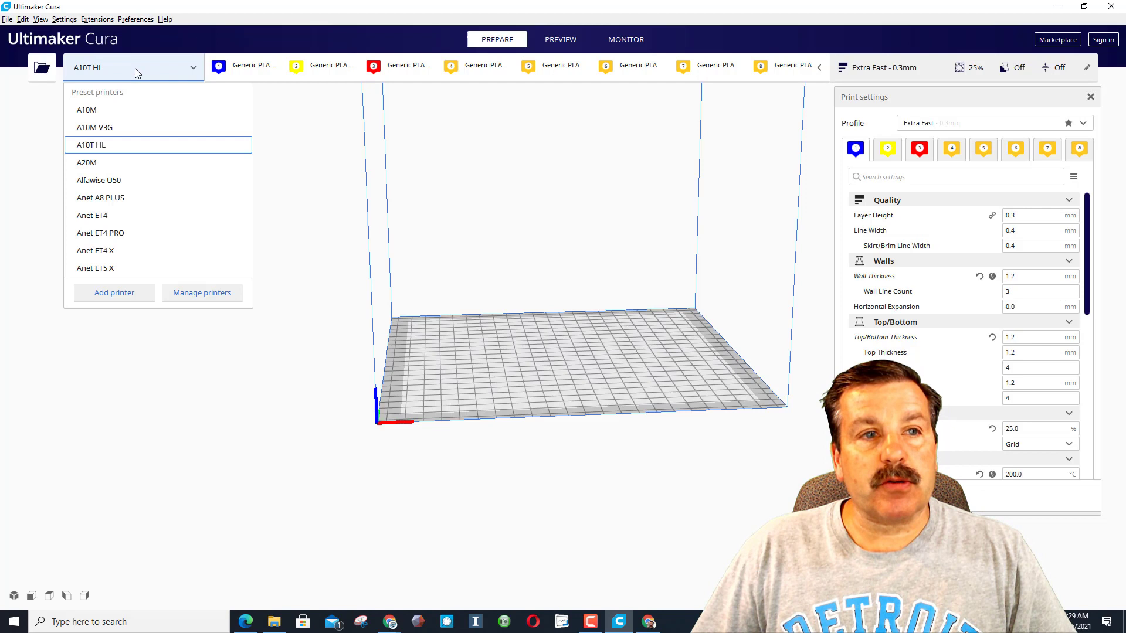
click(106, 270)
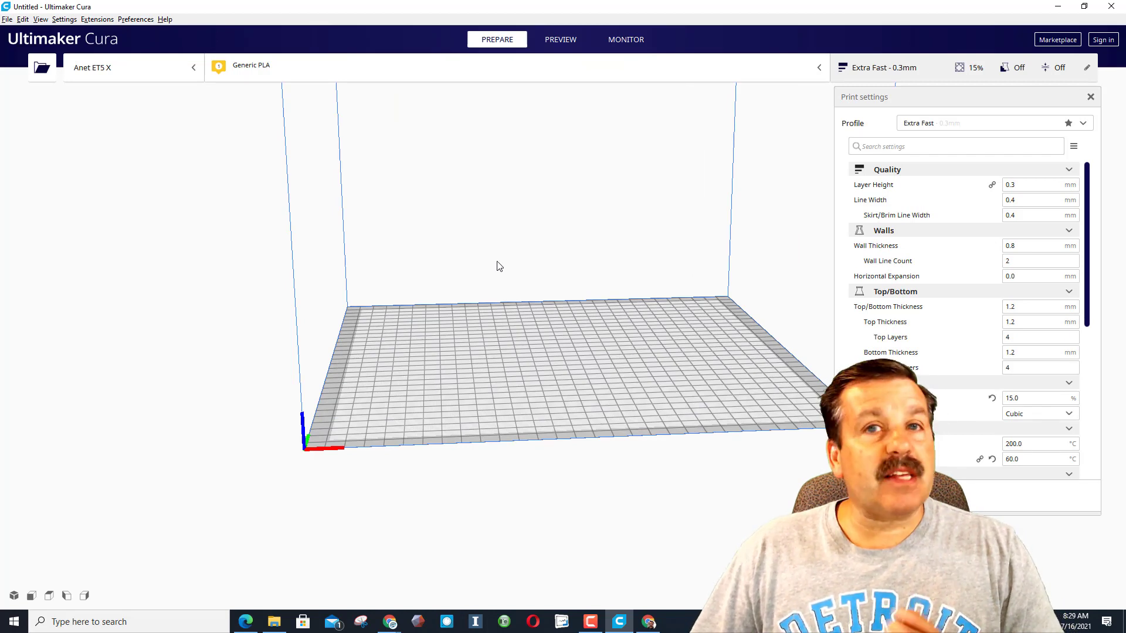
click(42, 68)
click(82, 122)
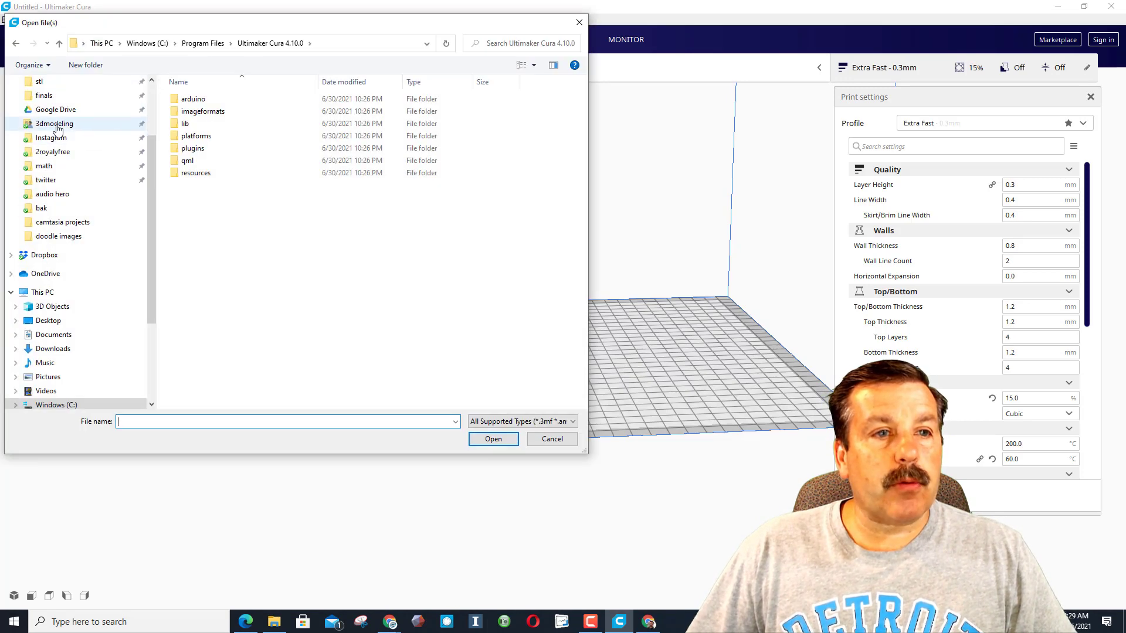
click(346, 82)
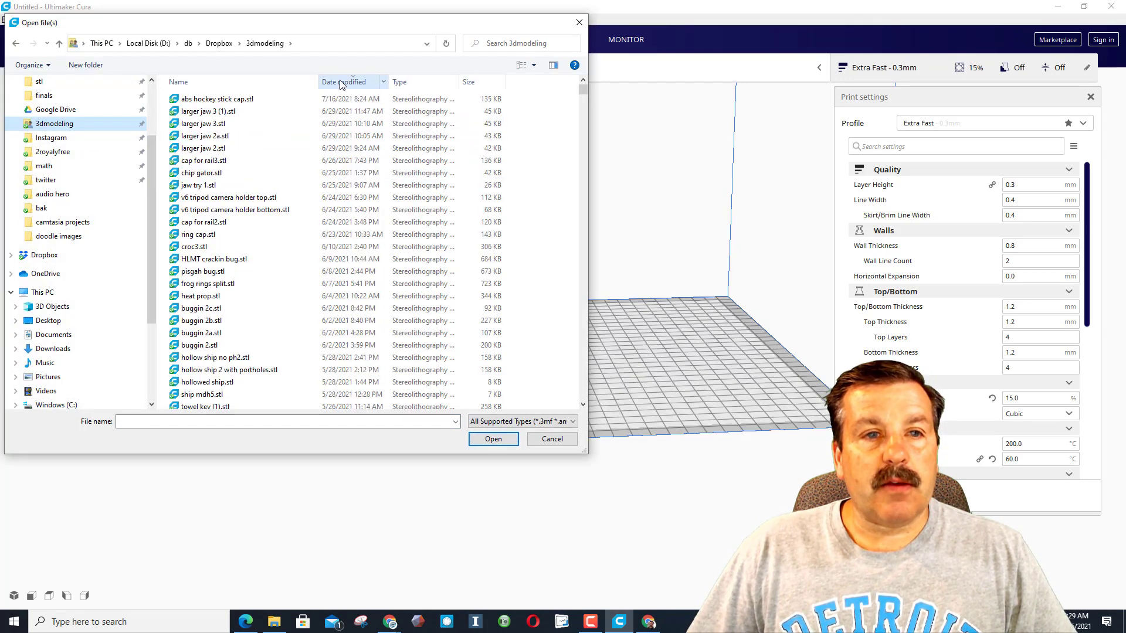
double_click(213, 101)
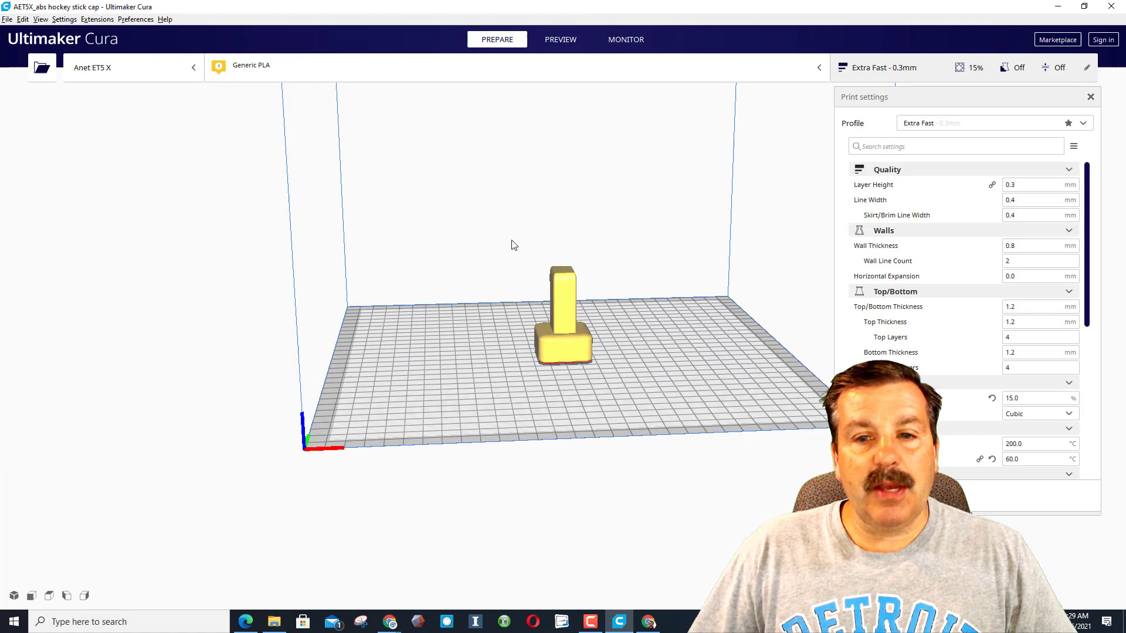
Set the print's infill density to 25% and its wall thickness to 1.6 mm.
right_drag(715, 397, 701, 430)
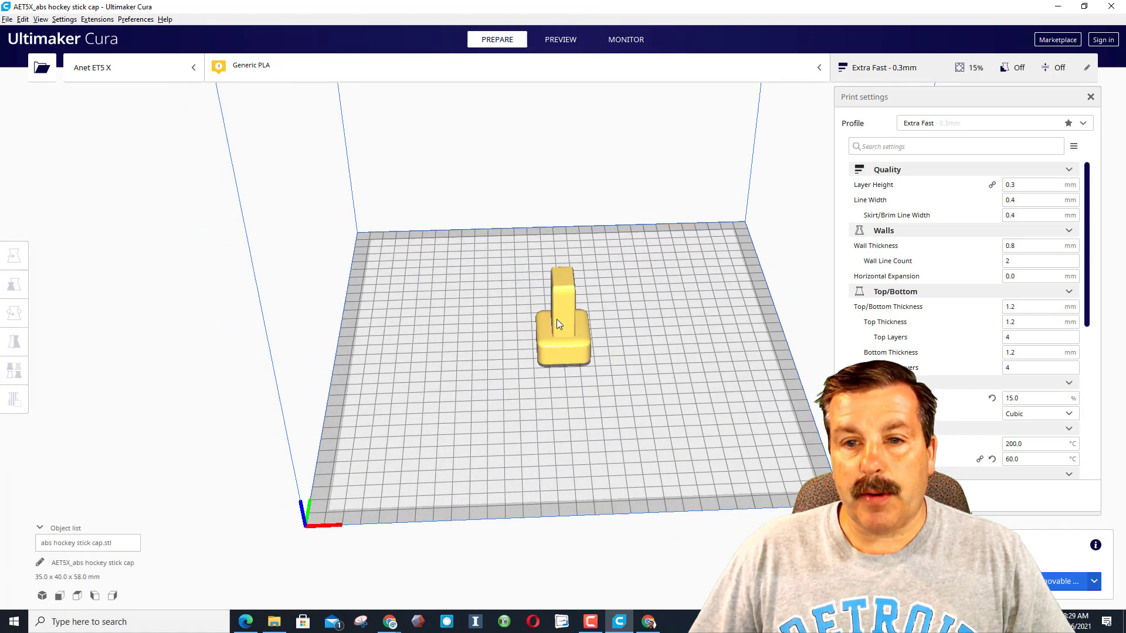
right_drag(557, 319, 608, 288)
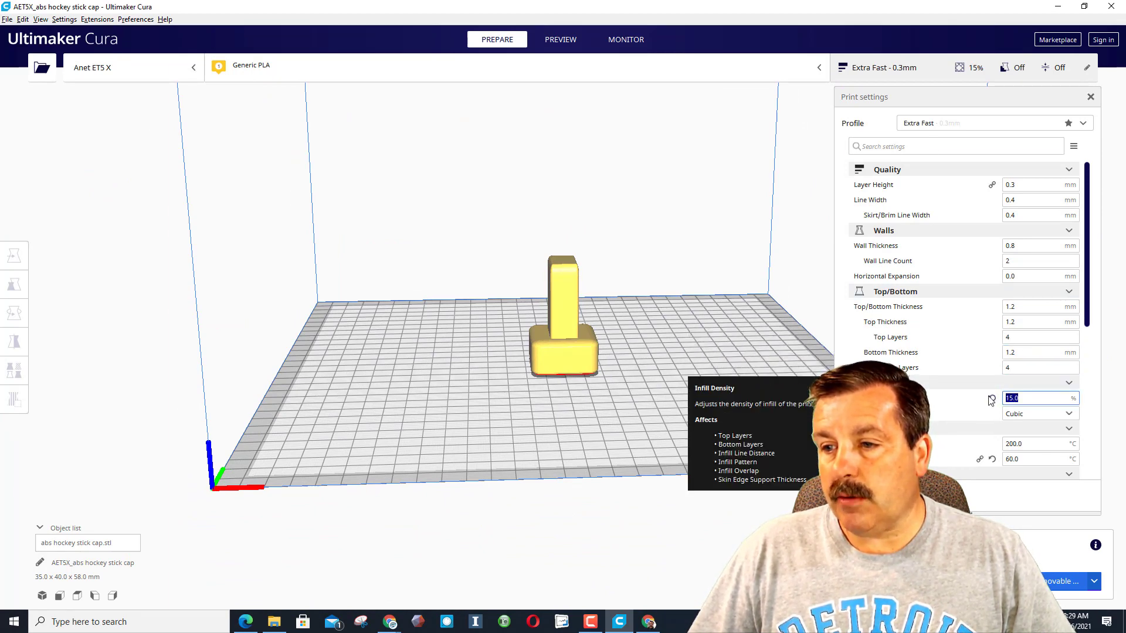
text(25)
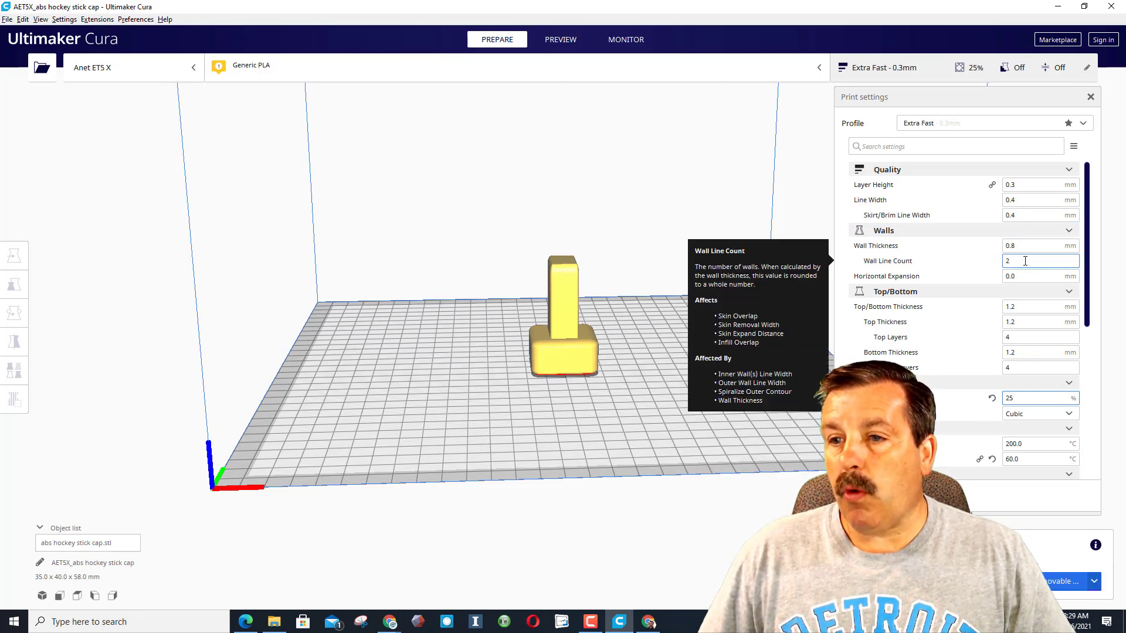
click(1020, 246)
text(1.6)
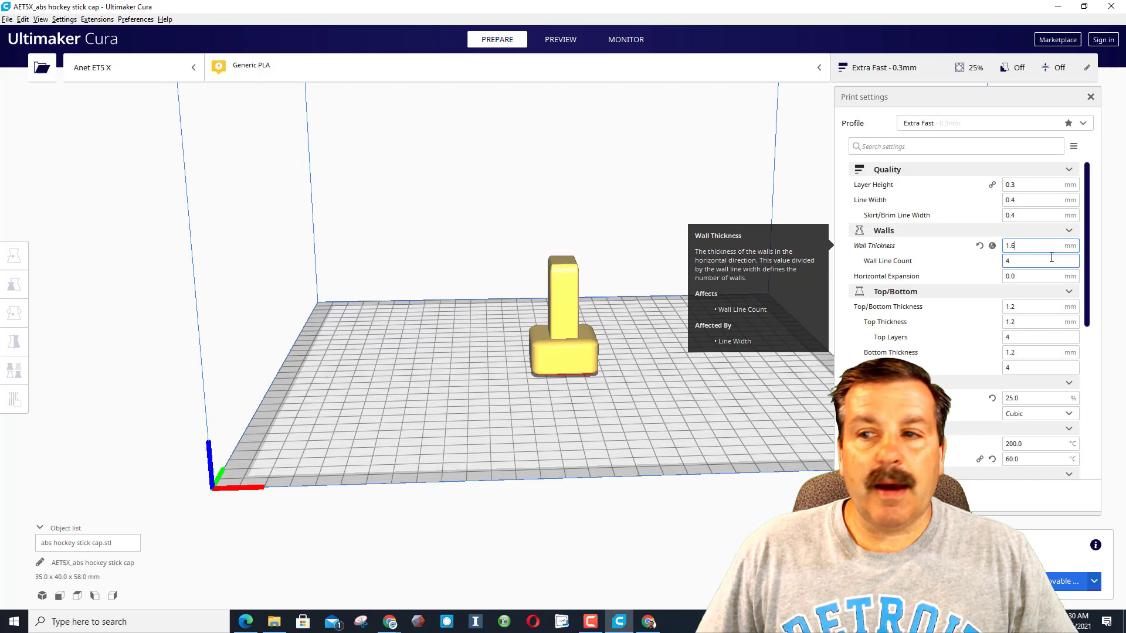
click(1023, 260)
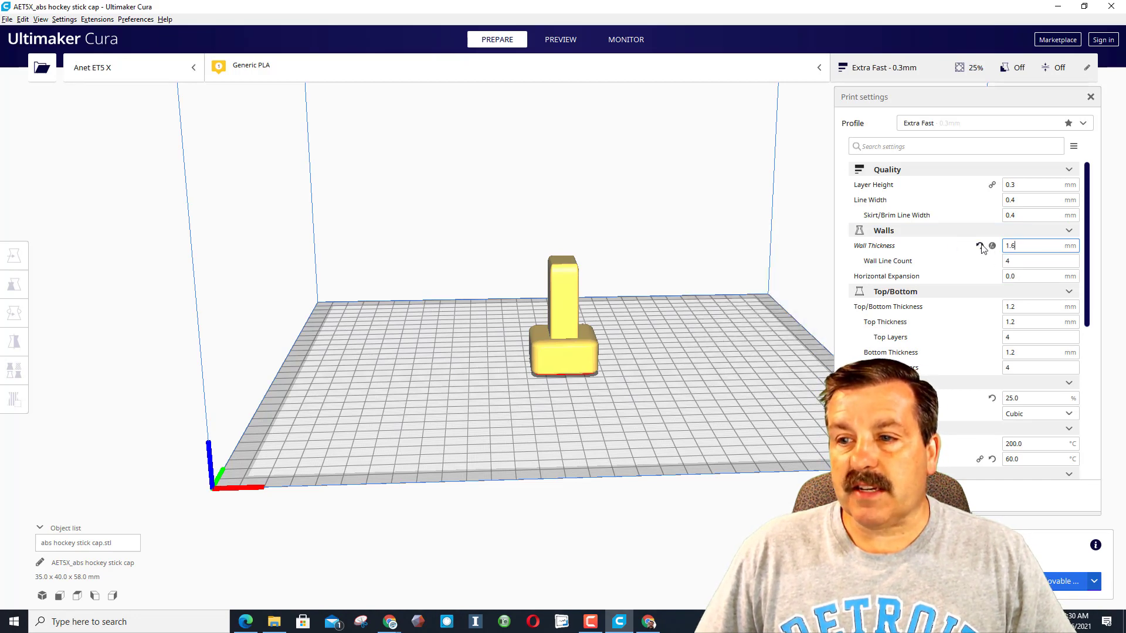
click(1015, 323)
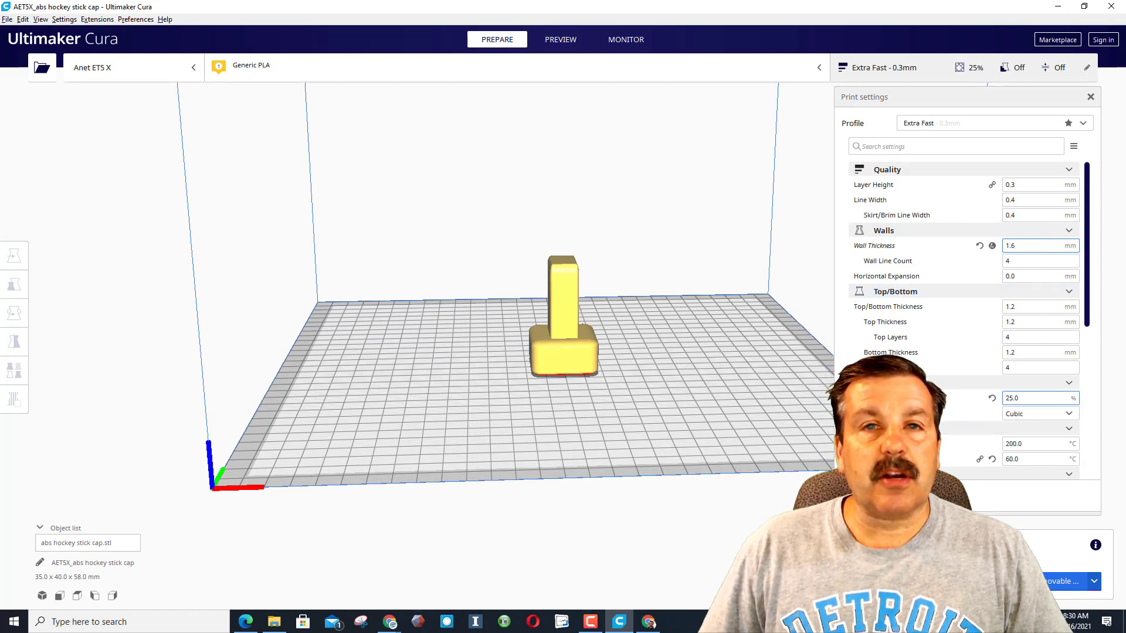
Change the print material to generic ABS and set the build plate temperature to 85 °C.
click(254, 70)
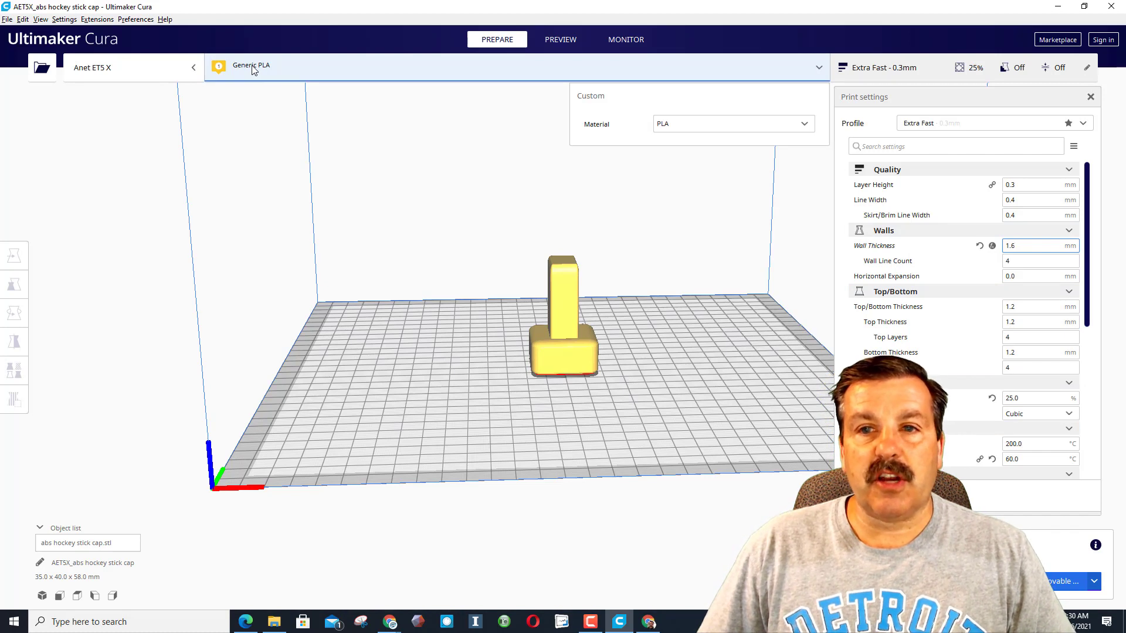
click(725, 127)
mouse_move(756, 167)
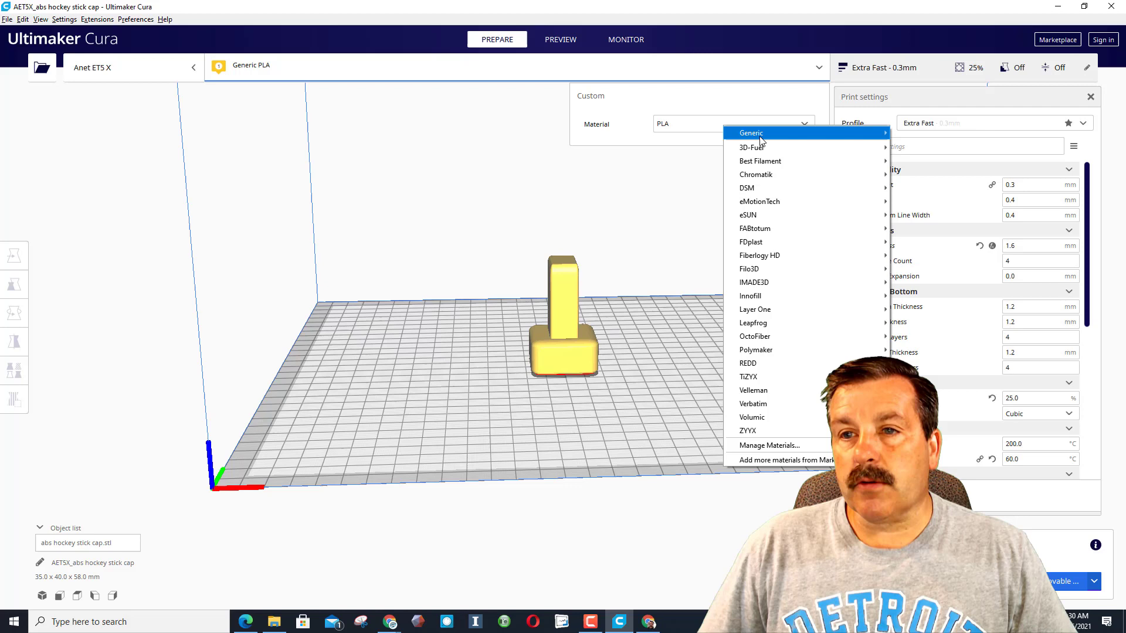
mouse_move(761, 141)
click(910, 134)
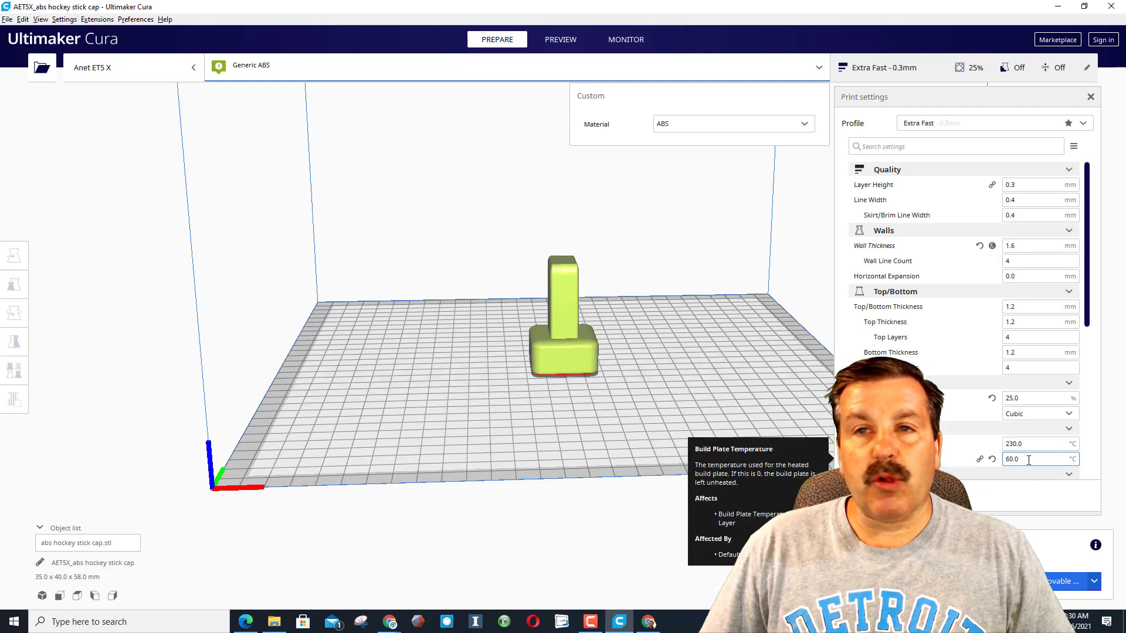
click(1021, 461)
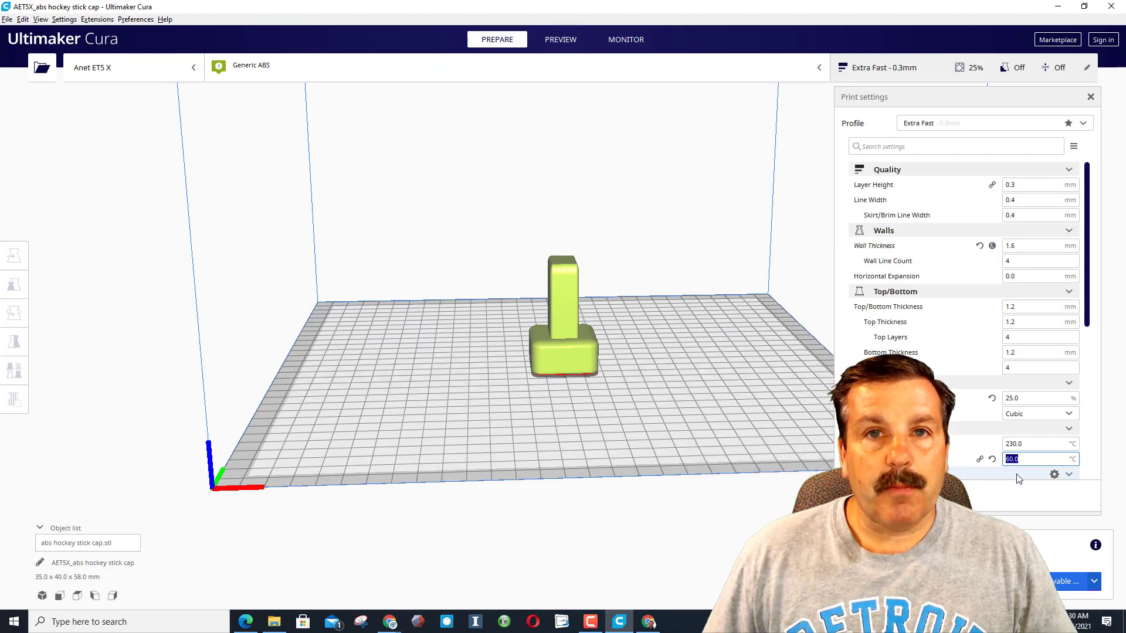
text(85)
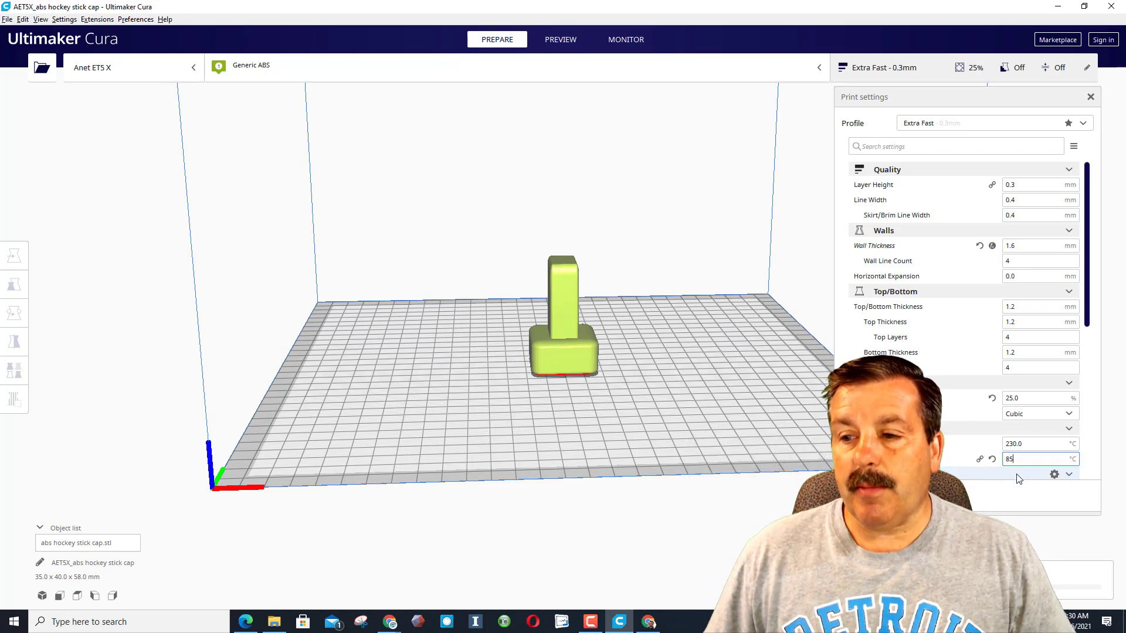